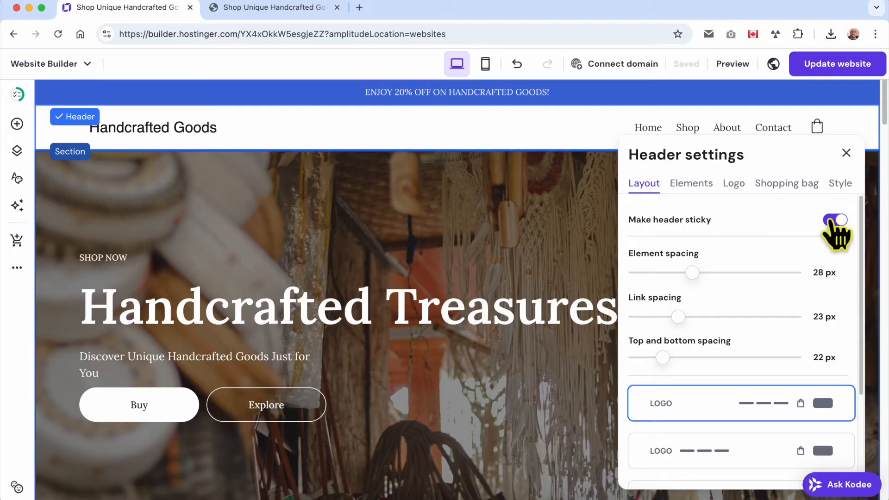
Step: Check the sticky header's behaviour on the preview site and turn off the Make header sticky option
{"action": "scroll", "coordinate": [363, 183], "scroll_direction": "down", "scroll_amount": 3}
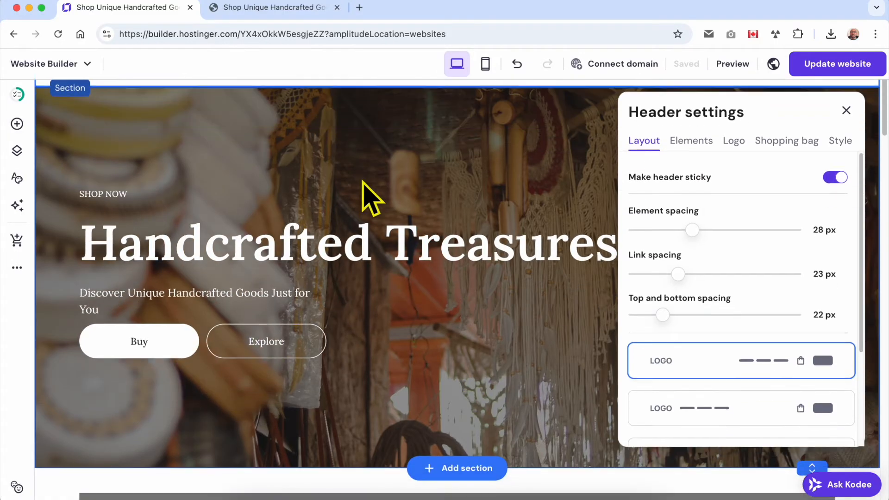
{"action": "scroll", "coordinate": [363, 193], "scroll_direction": "up", "scroll_amount": 3}
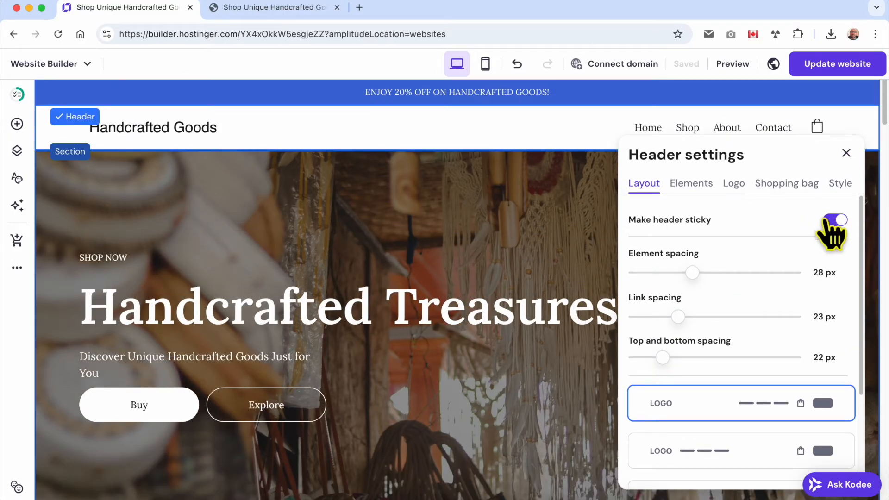
{"action": "left_click", "coordinate": [328, 13]}
{"action": "scroll", "coordinate": [363, 234], "scroll_direction": "down", "scroll_amount": 2}
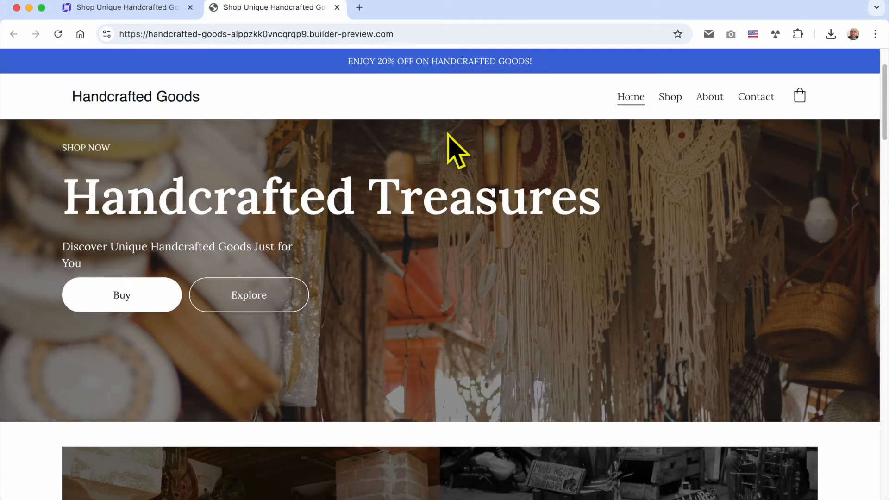
{"action": "scroll", "coordinate": [435, 165], "scroll_direction": "down", "scroll_amount": 4}
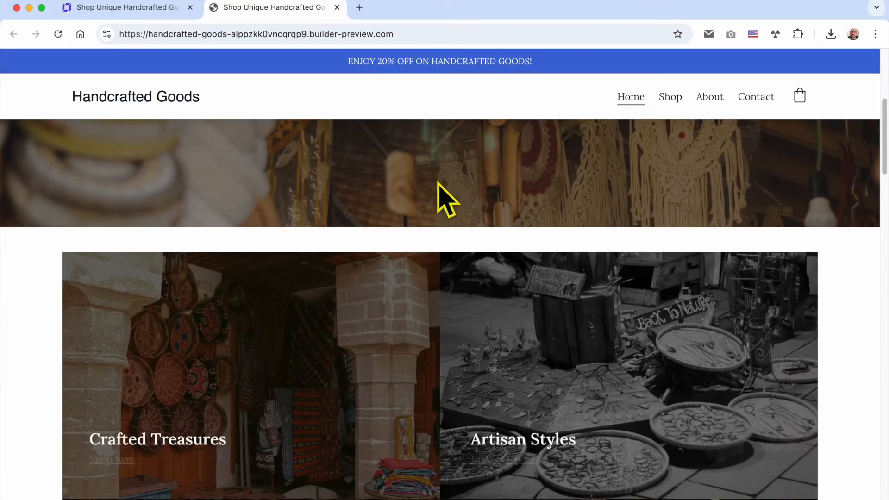
{"action": "scroll", "coordinate": [447, 199], "scroll_direction": "up", "scroll_amount": 6}
{"action": "left_click", "coordinate": [135, 8]}
{"action": "left_click", "coordinate": [835, 220]}
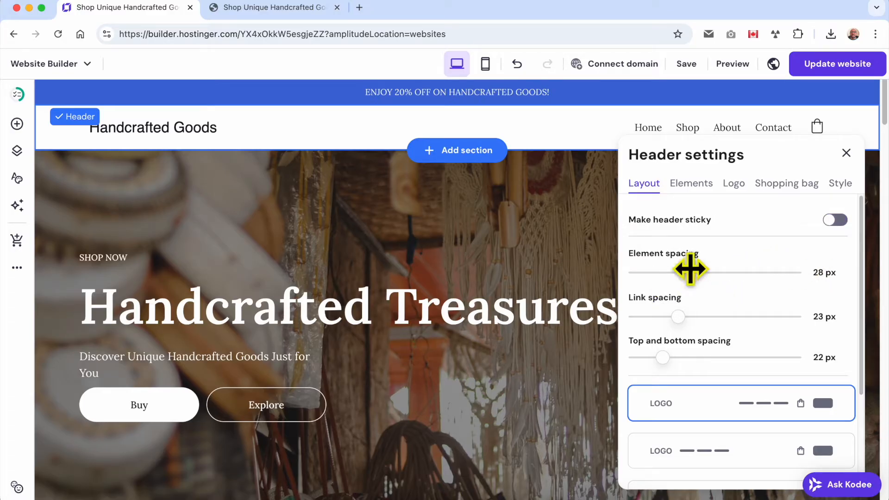
Step: Set the header's element spacing to 36 px, link spacing to 23 px, and top and bottom spacing to 23 px
{"action": "left_click_drag", "start_coordinate": [694, 273], "coordinate": [714, 274]}
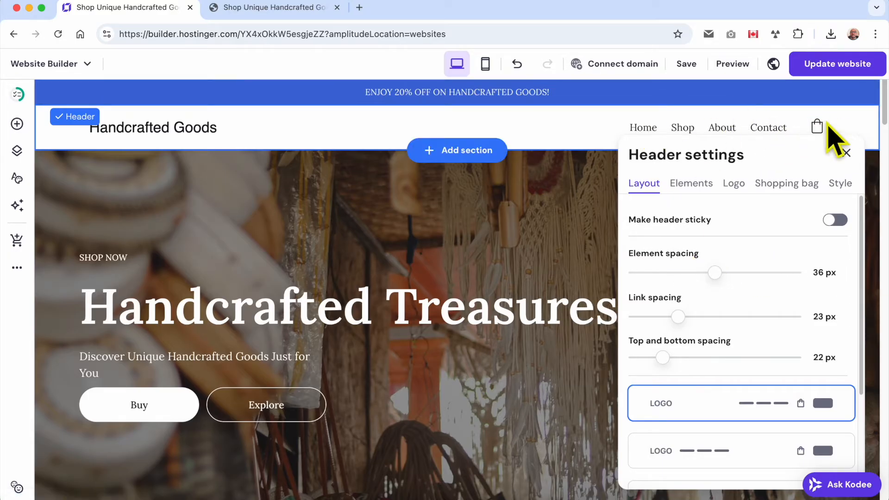
{"action": "mouse_move", "coordinate": [675, 316]}
{"action": "left_mouse_down"}
{"action": "mouse_move", "coordinate": [787, 319]}
{"action": "mouse_move", "coordinate": [679, 317]}
{"action": "left_mouse_up"}
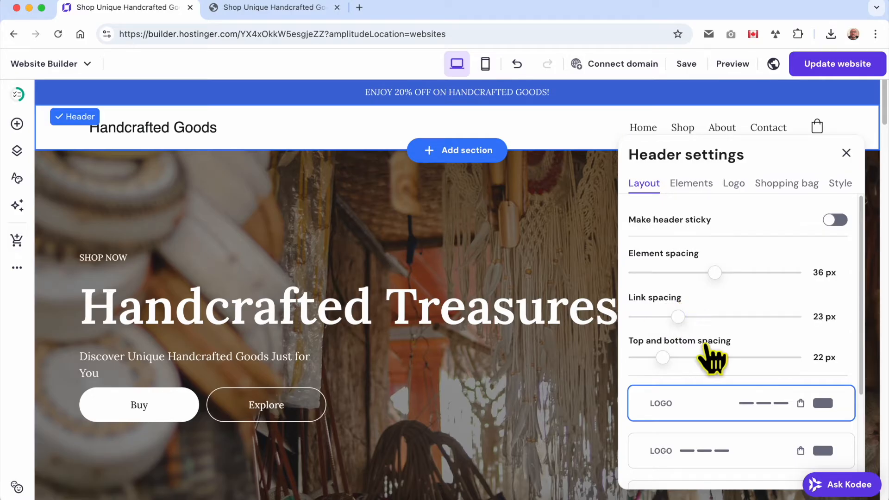
{"action": "mouse_move", "coordinate": [662, 360]}
{"action": "left_mouse_down"}
{"action": "mouse_move", "coordinate": [756, 359]}
{"action": "mouse_move", "coordinate": [663, 358]}
{"action": "left_mouse_up"}
Step: Compare the header layouts and apply the one with the menu links first, the logo centred and the shopping bag last
{"action": "scroll", "coordinate": [764, 385], "scroll_direction": "down", "scroll_amount": 3}
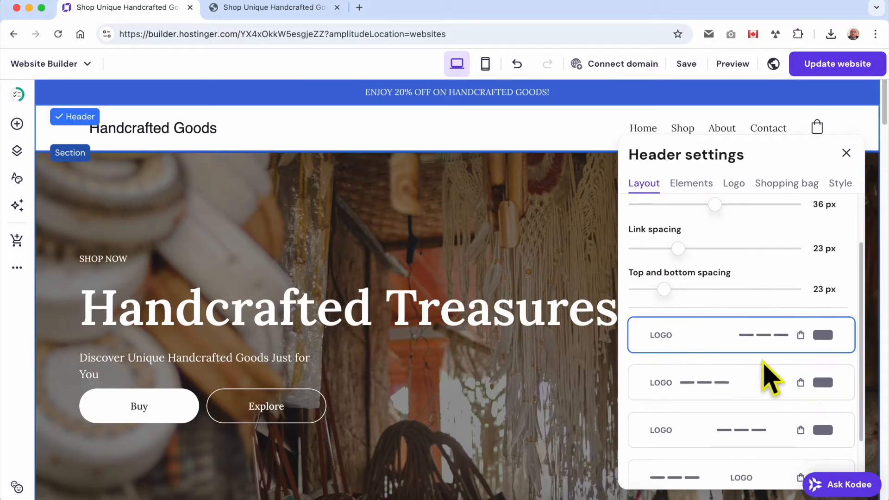
{"action": "left_click", "coordinate": [740, 382]}
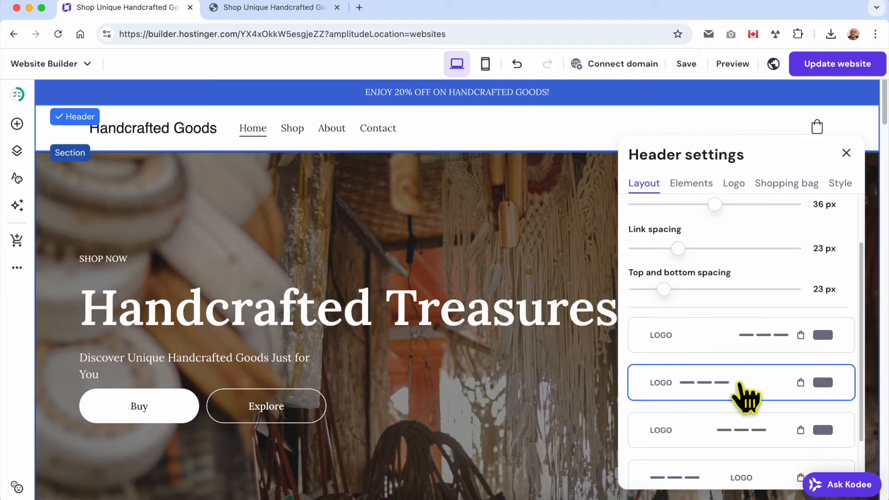
{"action": "scroll", "coordinate": [736, 393], "scroll_direction": "down", "scroll_amount": 1}
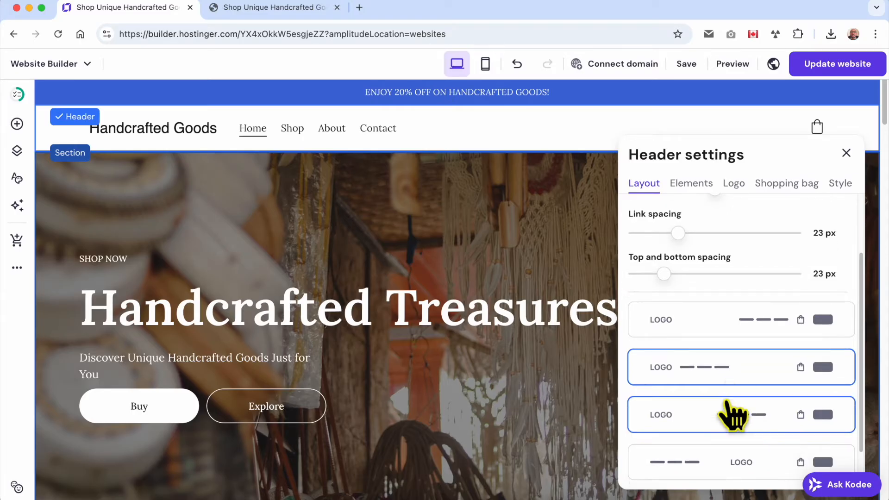
{"action": "left_click", "coordinate": [739, 460]}
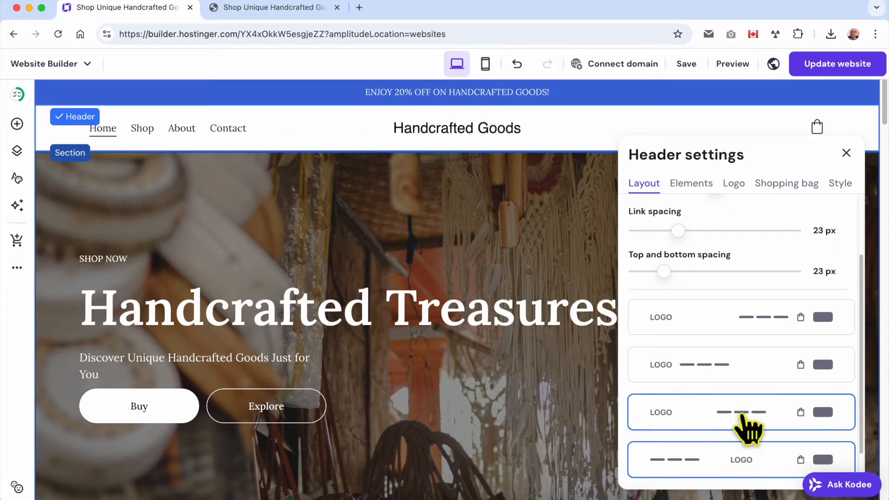
{"action": "left_click", "coordinate": [748, 366]}
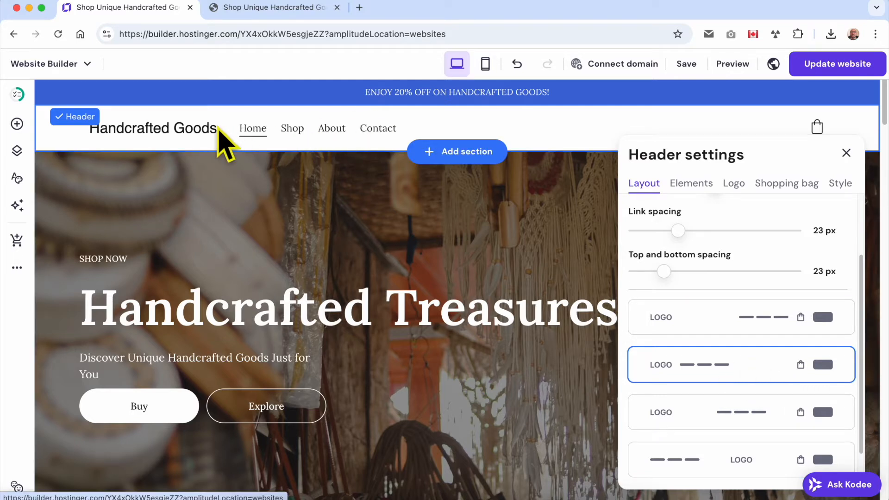
{"action": "scroll", "coordinate": [761, 398], "scroll_direction": "down", "scroll_amount": 2}
{"action": "left_click", "coordinate": [757, 447]}
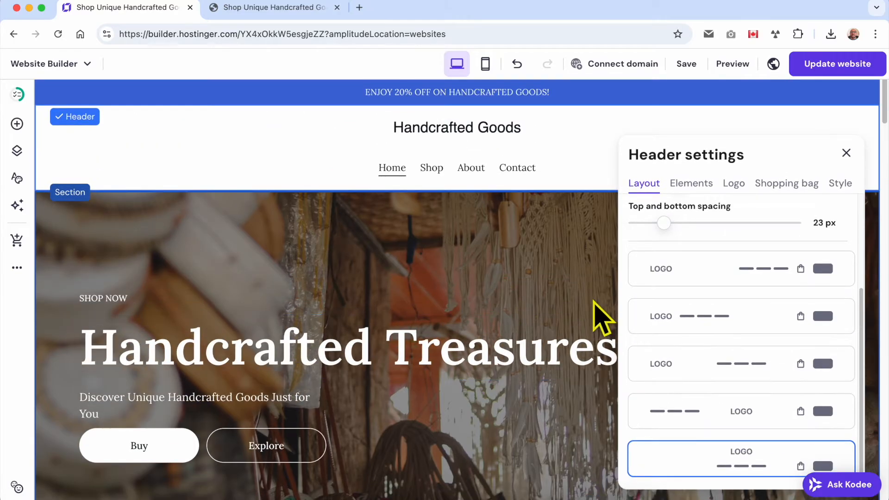
{"action": "left_click", "coordinate": [749, 413]}
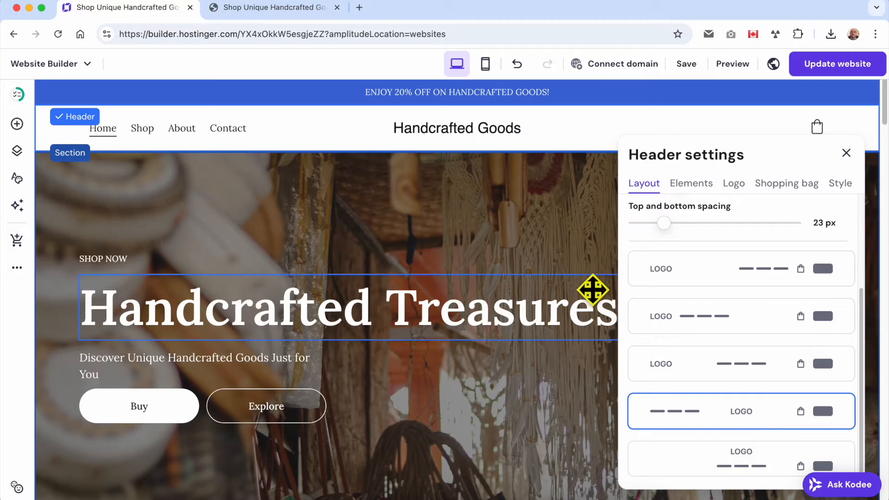
Step: Try hiding the logo and showing the social icons among the header elements
{"action": "scroll", "coordinate": [676, 422], "scroll_direction": "up", "scroll_amount": 3}
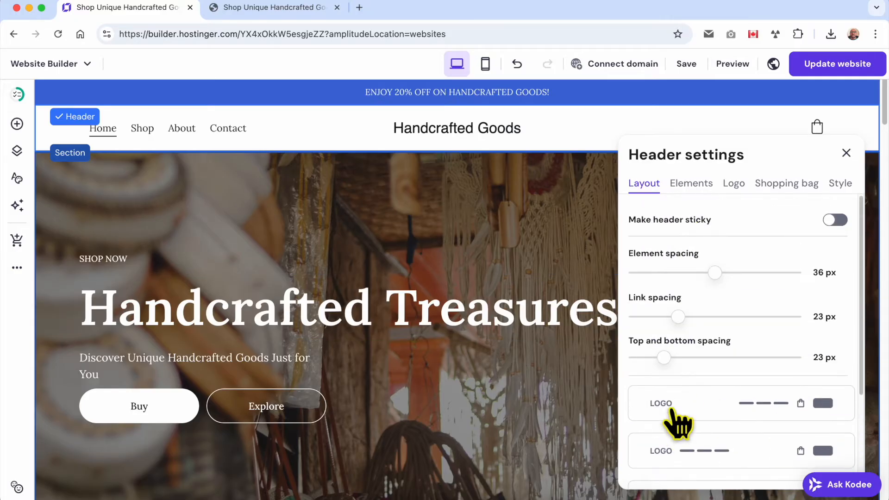
{"action": "left_click", "coordinate": [692, 183]}
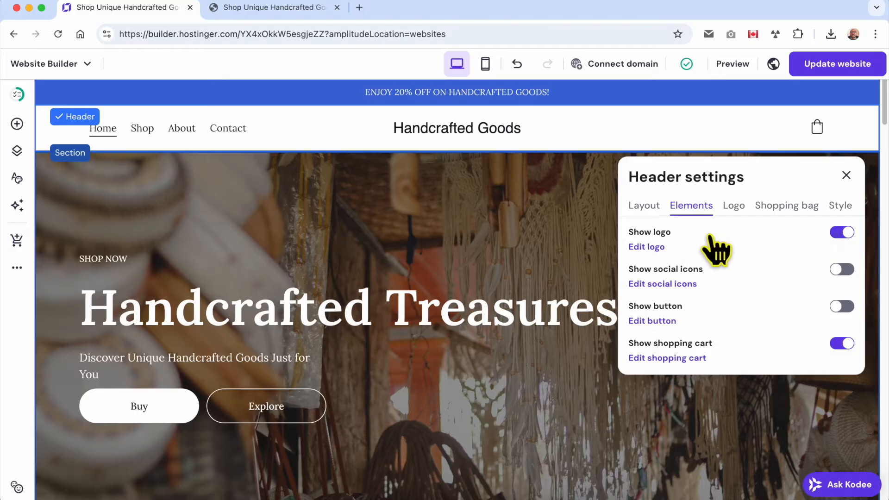
{"action": "left_click", "coordinate": [835, 233]}
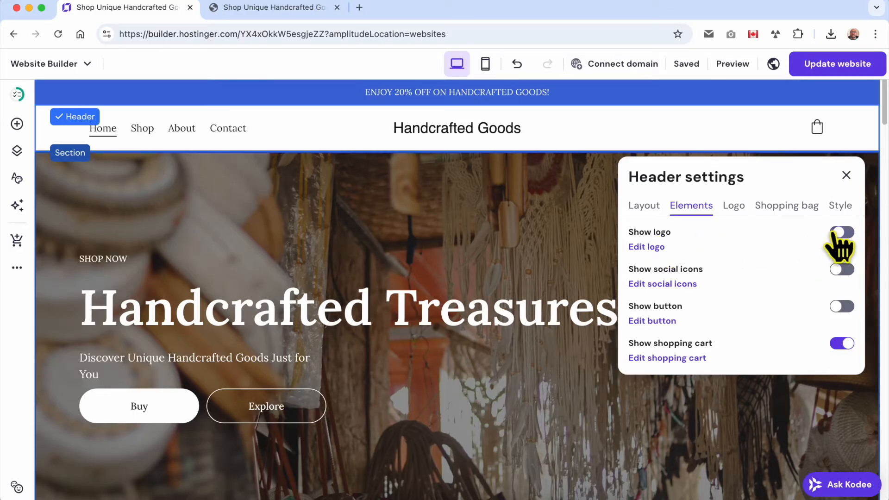
{"action": "left_click", "coordinate": [835, 233]}
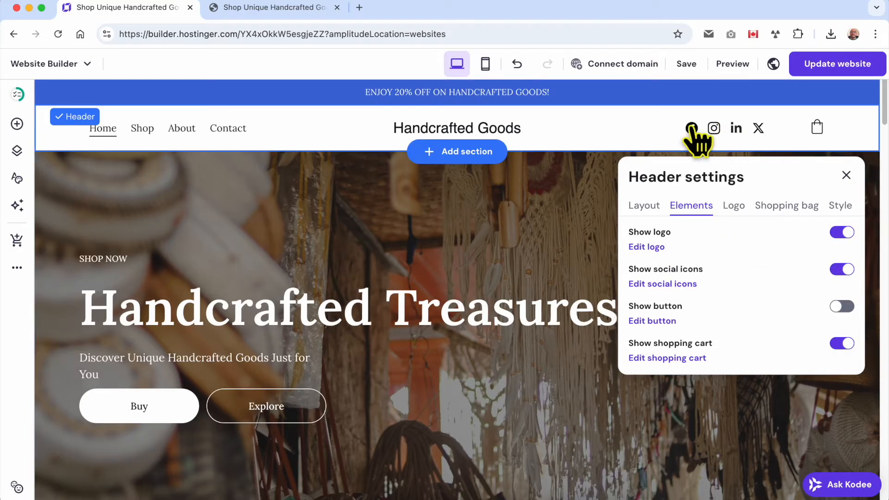
{"action": "left_click", "coordinate": [843, 270]}
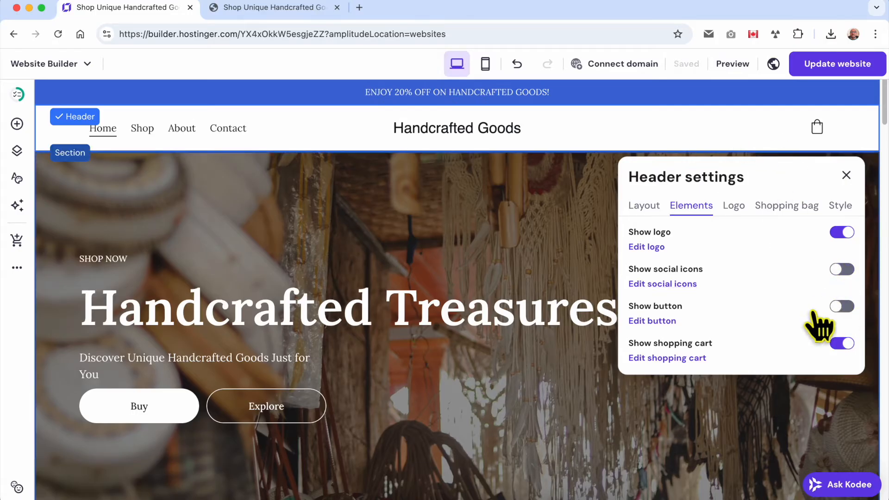
Step: Show the button in the header, and switch the shopping cart off and back on
{"action": "left_click", "coordinate": [842, 307]}
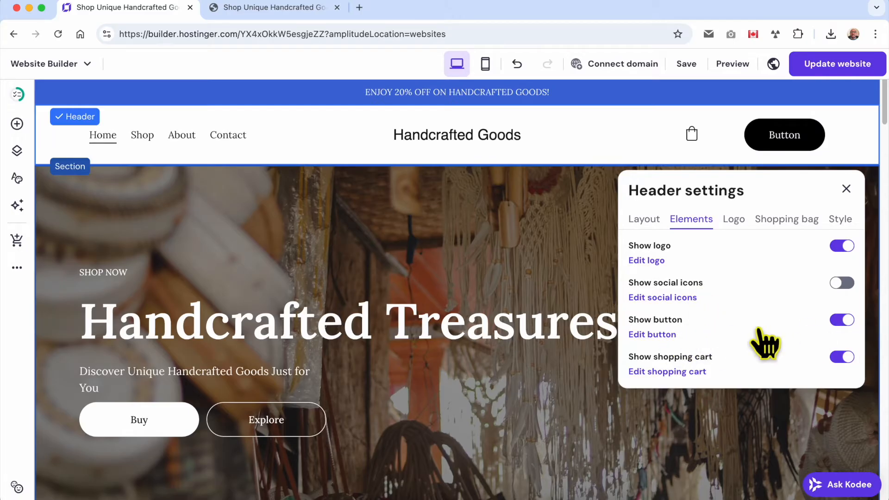
{"action": "left_click", "coordinate": [843, 357]}
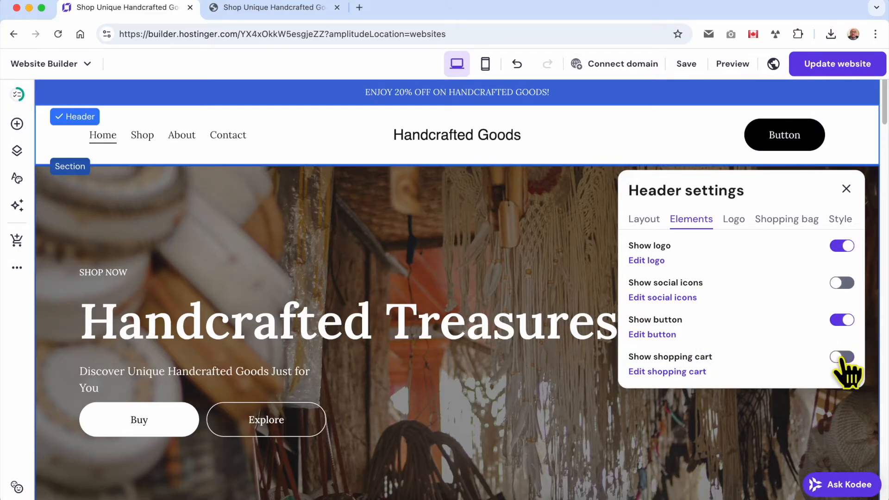
{"action": "left_click", "coordinate": [842, 357]}
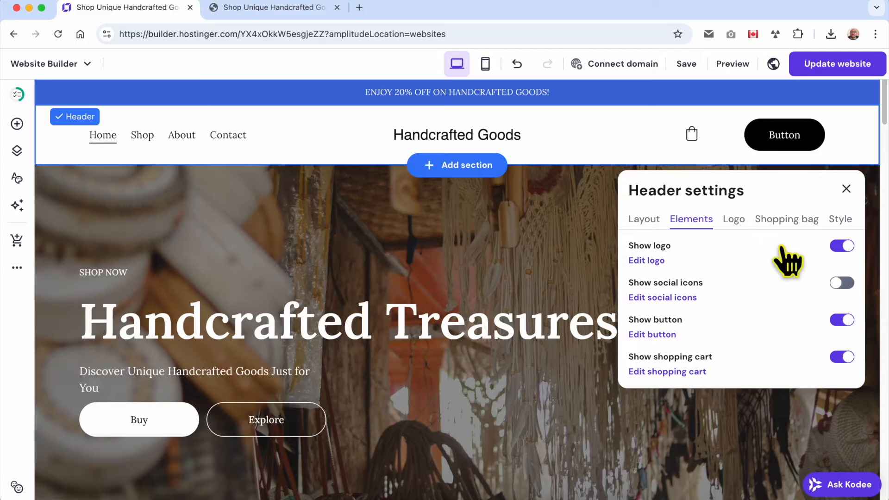
Step: Open Hostinger's AI Logo Maker from the header's logo settings and check the remaining credits
{"action": "left_click", "coordinate": [734, 219]}
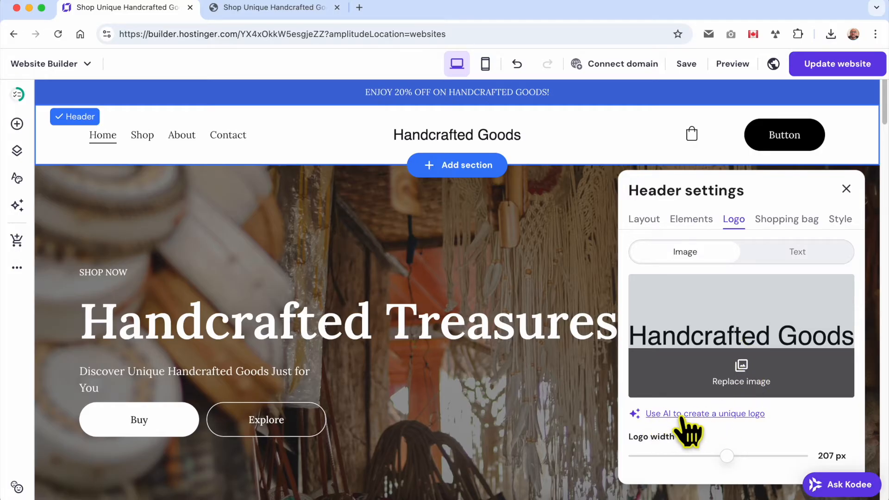
{"action": "left_click", "coordinate": [752, 414]}
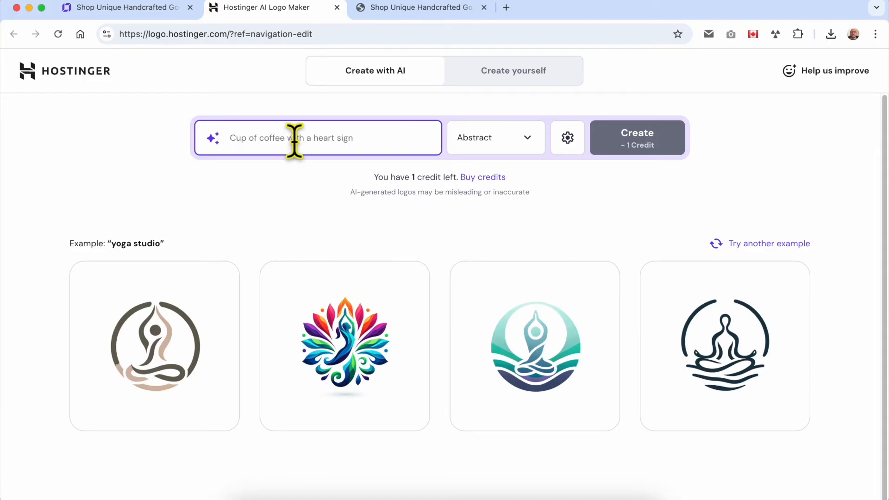
{"action": "left_click", "coordinate": [369, 180]}
{"action": "left_click_drag", "start_coordinate": [368, 179], "coordinate": [462, 181]}
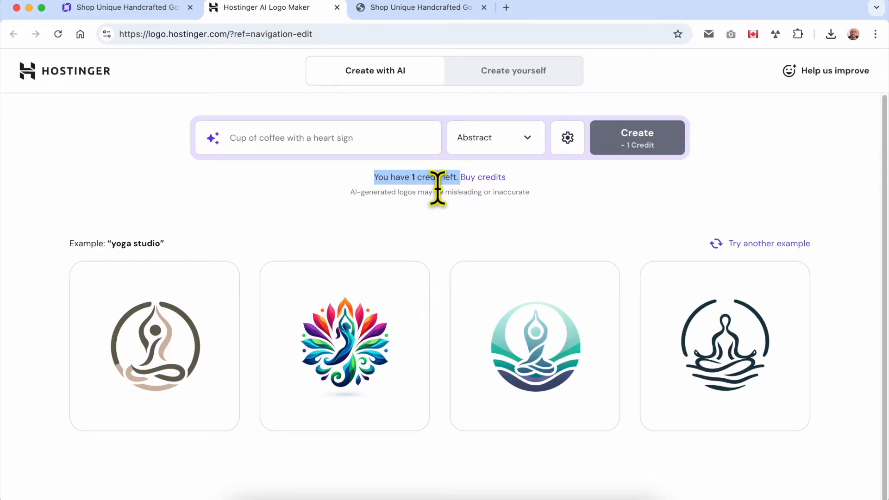
{"action": "left_click", "coordinate": [443, 204]}
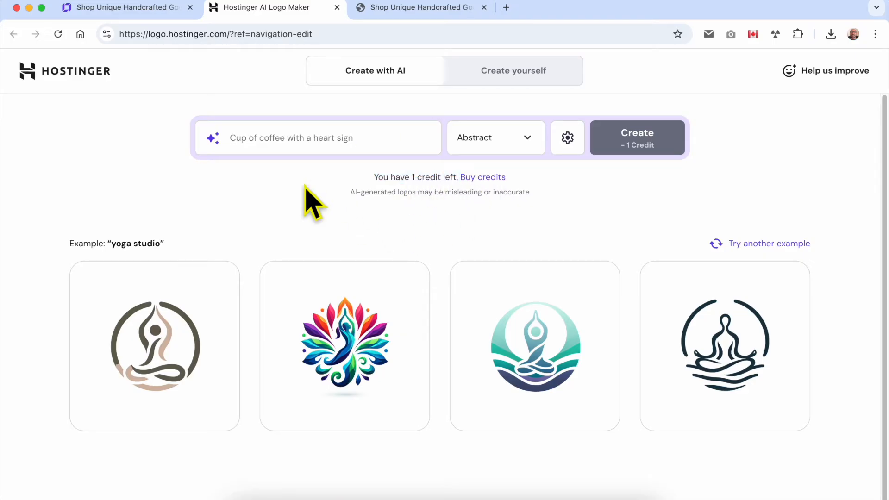
Step: Switch the logo maker to Create yourself and set the logo name to "Handcrafted Goods"
{"action": "left_click", "coordinate": [509, 75]}
{"action": "left_click", "coordinate": [130, 149]}
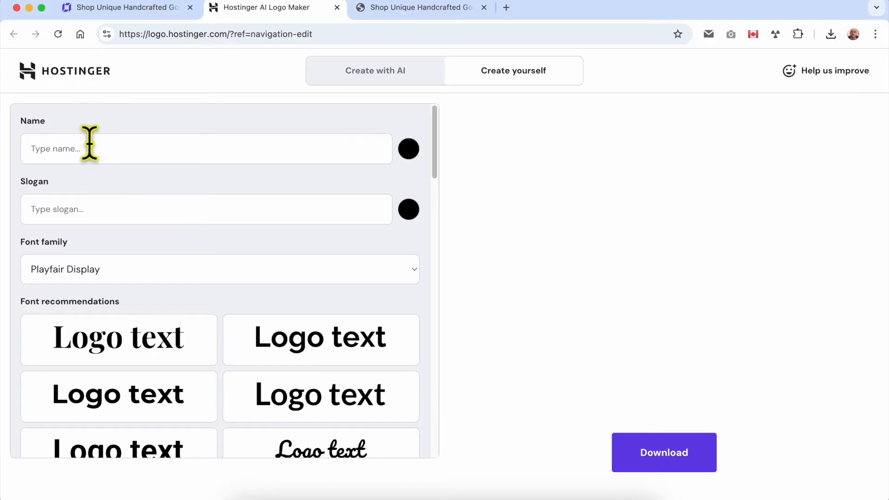
{"action": "type", "text": "Hand"}
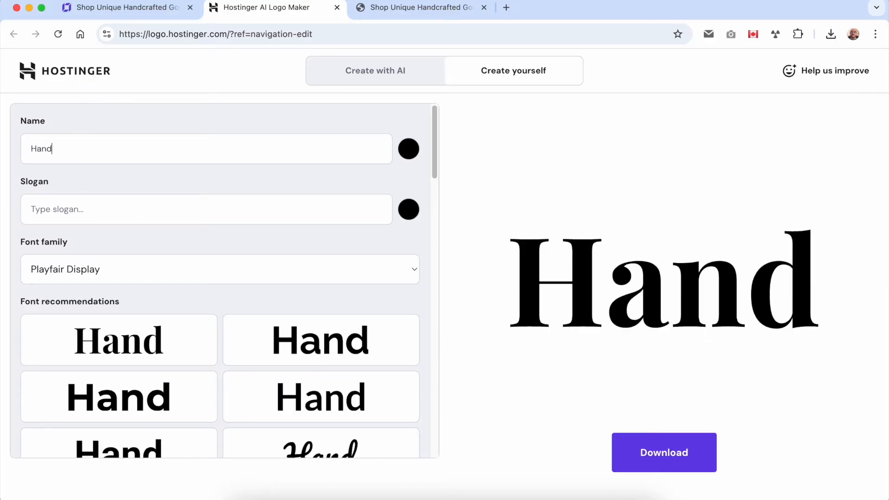
{"action": "type", "text": "caf"}
{"action": "key", "text": "BackSpace"}
{"action": "key", "text": "BackSpace"}
{"action": "type", "text": "rafted "}
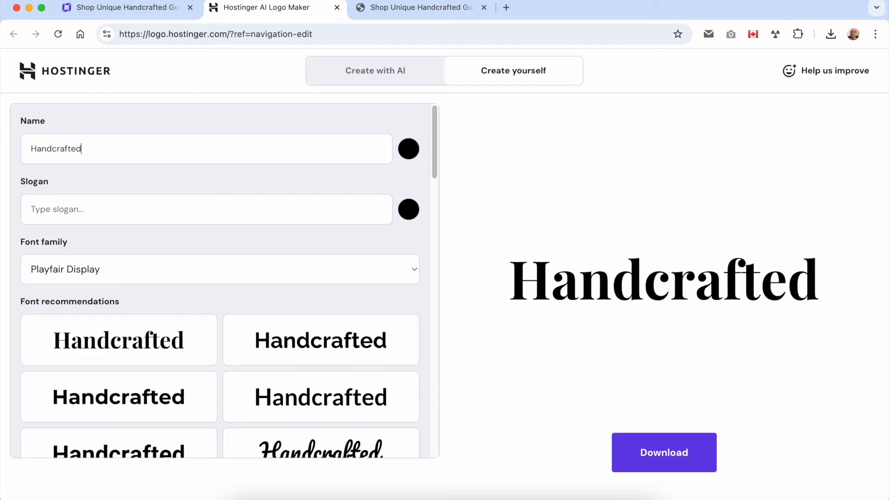
{"action": "type", "text": "Goods"}
Step: Try out shades for the logo name in its colour picker, ending on black (#000000)
{"action": "left_click", "coordinate": [95, 207]}
{"action": "left_click", "coordinate": [409, 150]}
{"action": "left_click", "coordinate": [412, 204]}
{"action": "left_click_drag", "start_coordinate": [411, 204], "coordinate": [569, 315]}
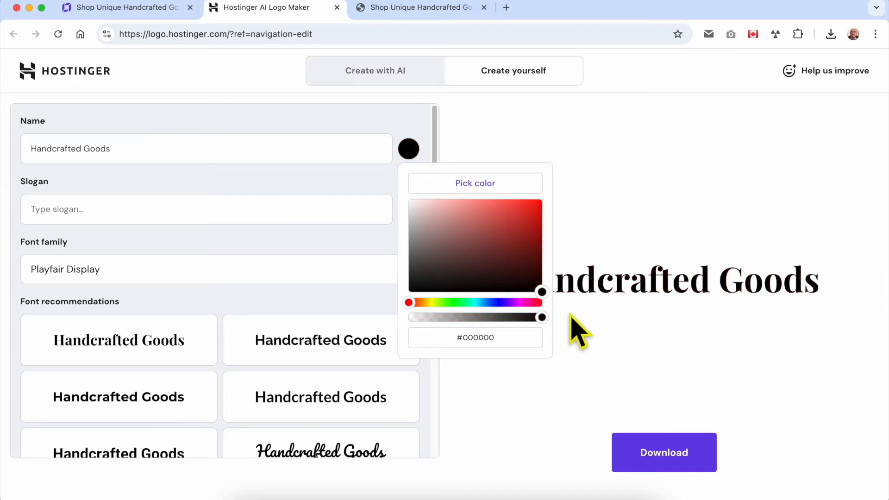
{"action": "left_click", "coordinate": [361, 179]}
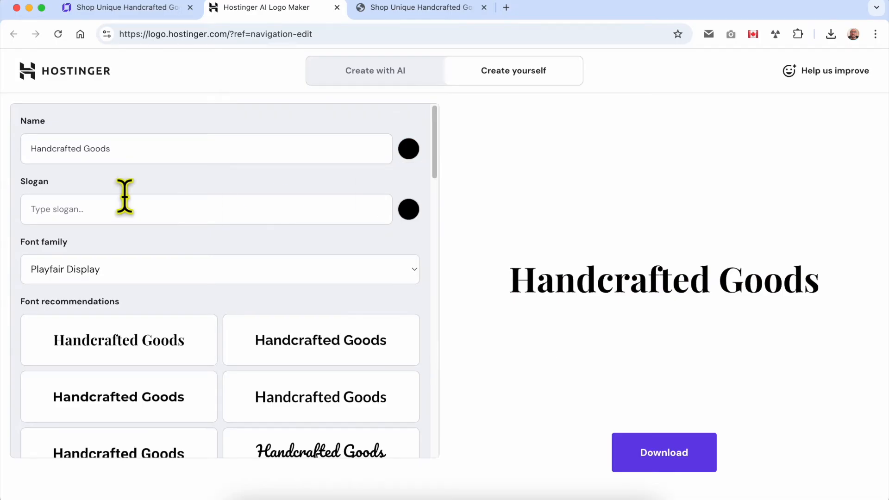
Step: Try "Your slogan here" as the logo's slogan
{"action": "left_click", "coordinate": [160, 209]}
{"action": "type", "text": "HYou"}
{"action": "key", "text": "BackSpace"}
{"action": "key", "text": "BackSpace"}
{"action": "key", "text": "BackSpace"}
{"action": "key", "text": "BackSpace"}
{"action": "type", "text": "Your slogna"}
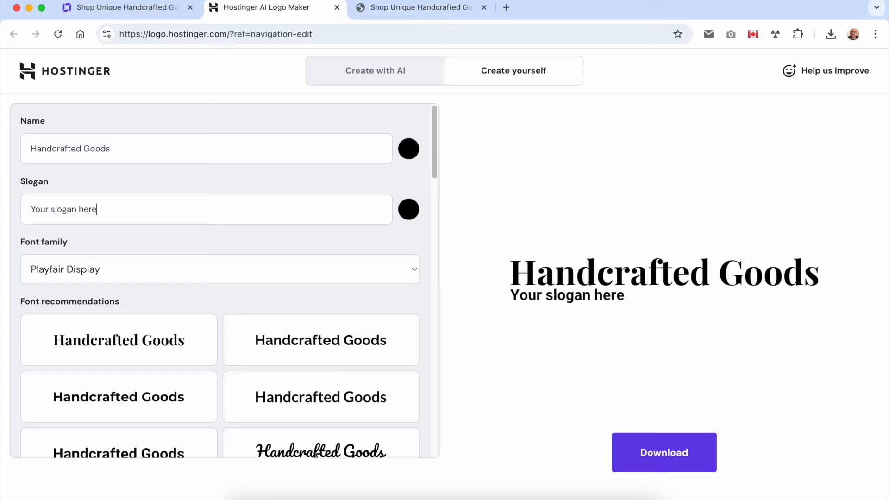
Step: Replace the logo's slogan with "to be unique"
{"action": "triple_click", "coordinate": [186, 215]}
{"action": "key", "text": "BackSpace"}
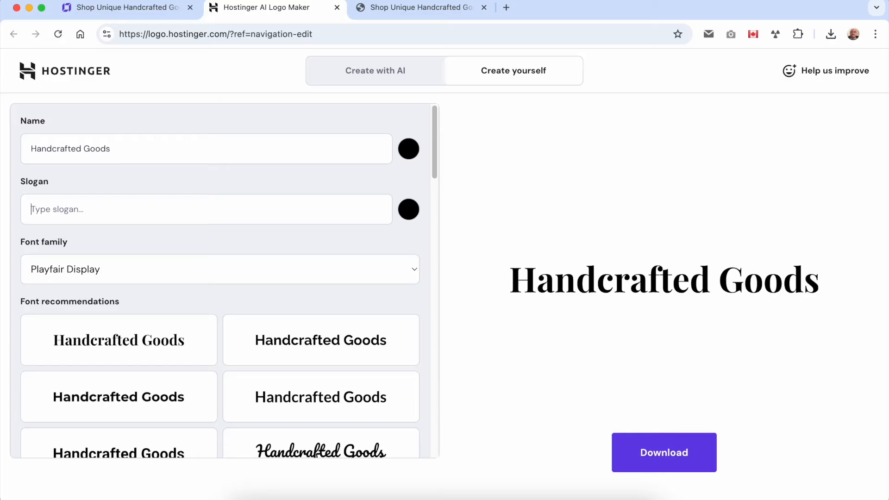
{"action": "type", "text": "m"}
{"action": "key", "text": "BackSpace"}
{"action": "type", "text": "to be unique"}
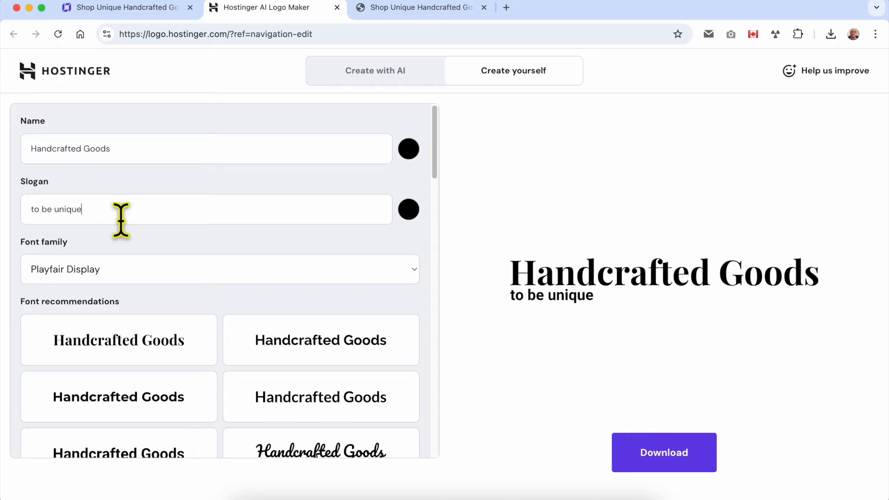
Step: Look through the available logo fonts and set the logo's font to the script style Pacifico
{"action": "left_click", "coordinate": [104, 271]}
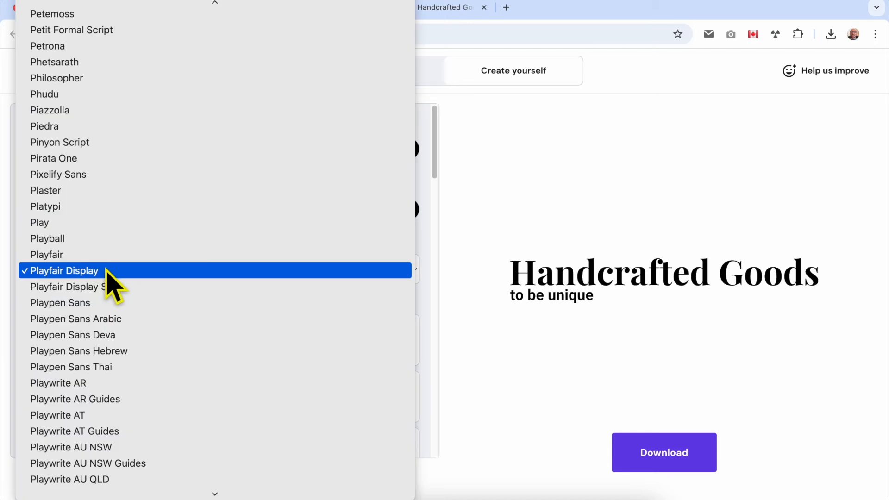
{"action": "left_click", "coordinate": [105, 270]}
{"action": "scroll", "coordinate": [226, 340], "scroll_direction": "down", "scroll_amount": 4}
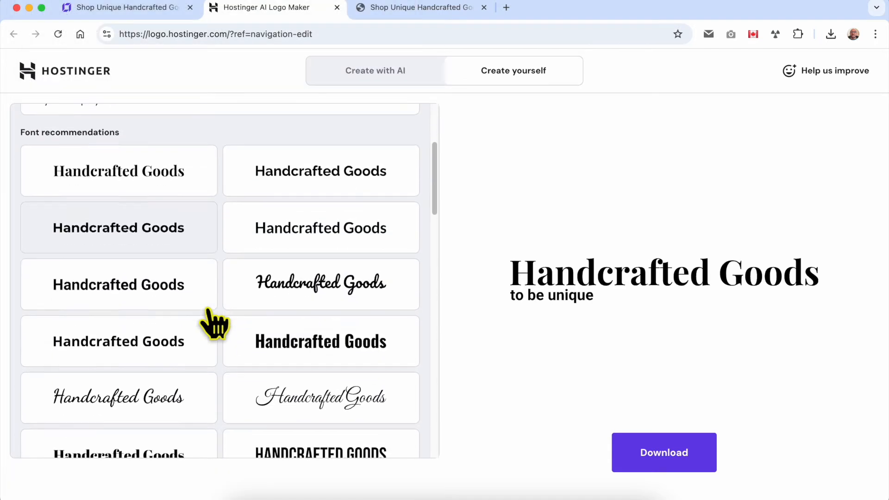
{"action": "scroll", "coordinate": [231, 324], "scroll_direction": "down", "scroll_amount": 3}
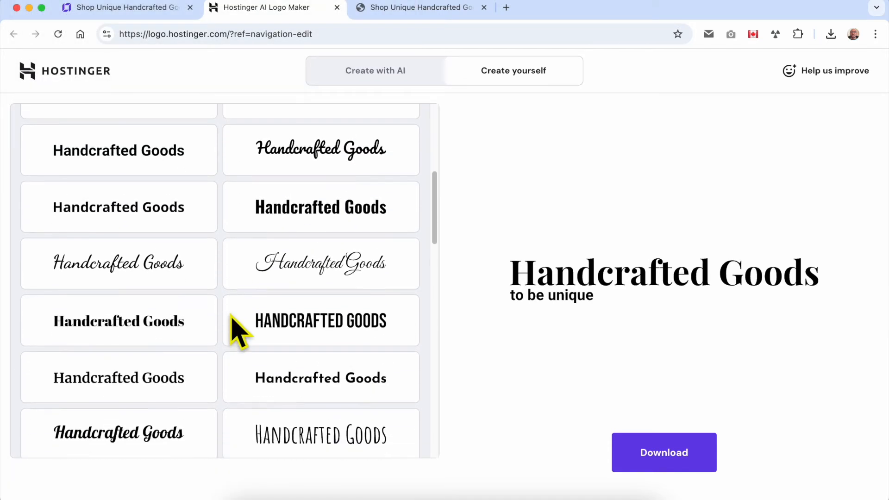
{"action": "scroll", "coordinate": [231, 319], "scroll_direction": "down", "scroll_amount": 5}
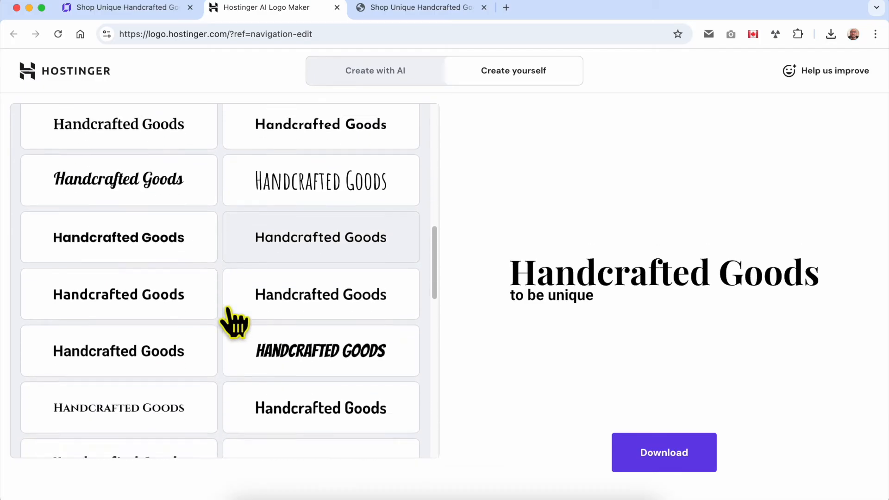
{"action": "scroll", "coordinate": [234, 323], "scroll_direction": "down", "scroll_amount": 1}
{"action": "scroll", "coordinate": [228, 321], "scroll_direction": "down", "scroll_amount": 6}
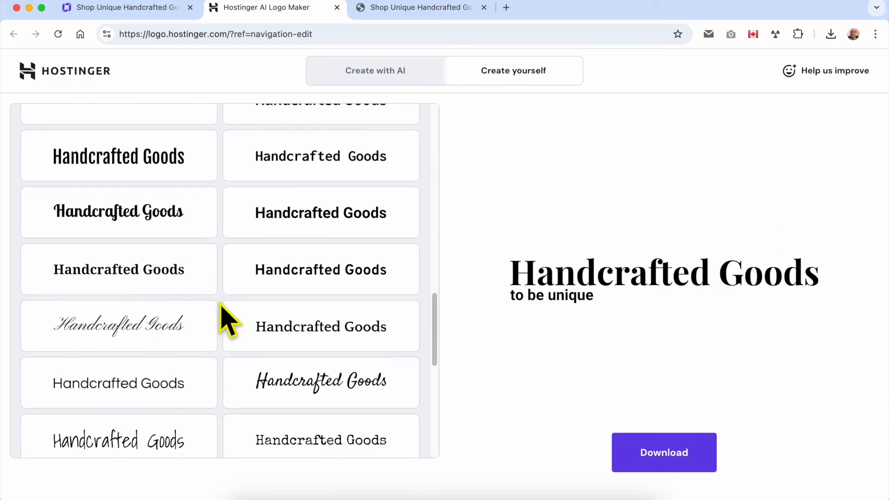
{"action": "scroll", "coordinate": [229, 321], "scroll_direction": "down", "scroll_amount": 6}
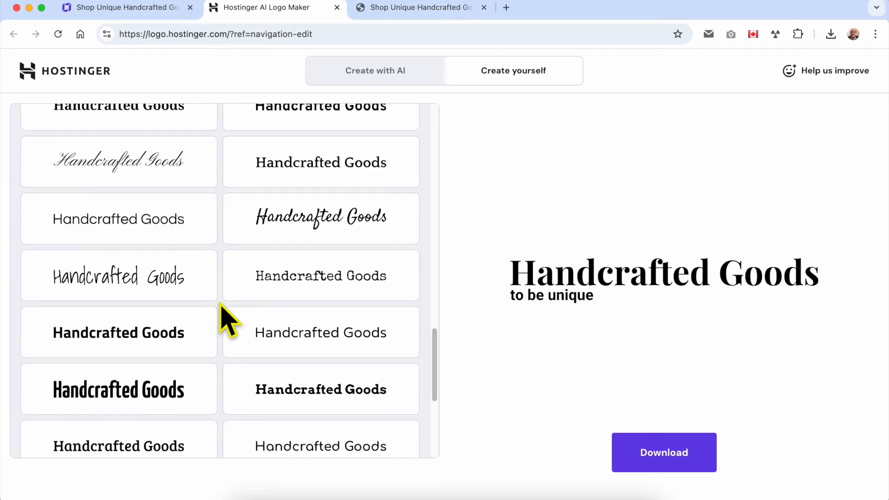
{"action": "scroll", "coordinate": [230, 320], "scroll_direction": "down", "scroll_amount": 3}
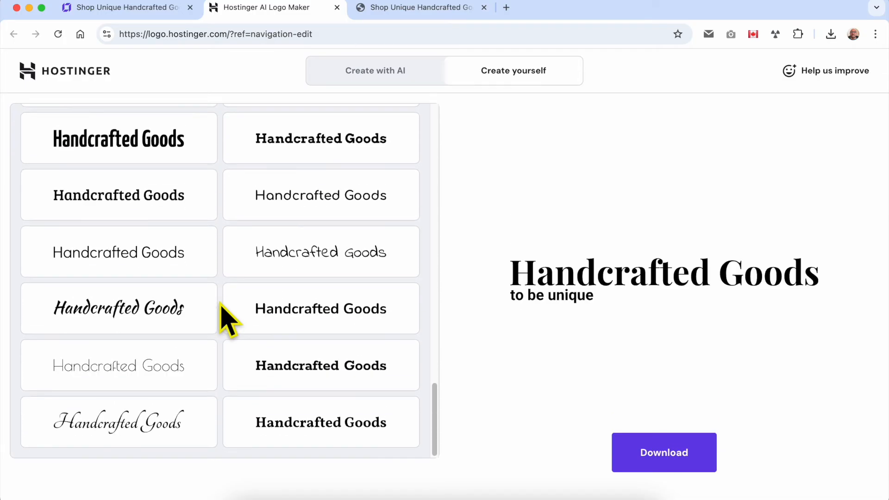
{"action": "scroll", "coordinate": [228, 321], "scroll_direction": "up", "scroll_amount": 15}
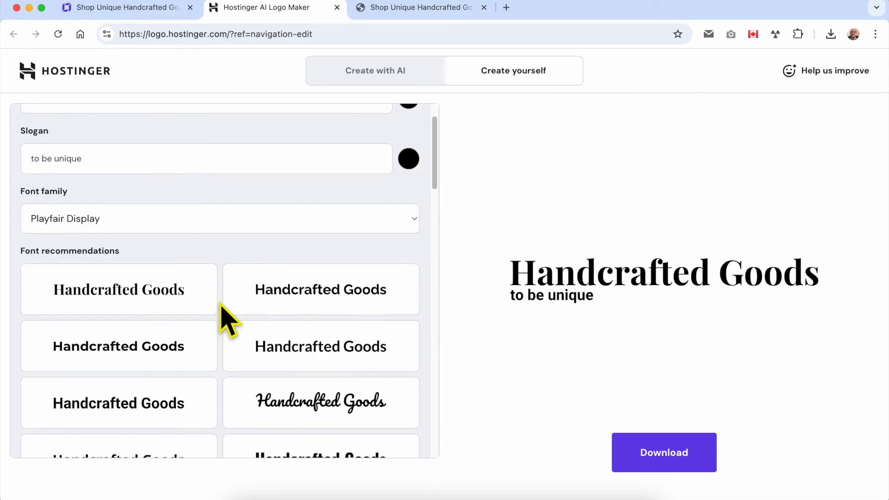
{"action": "left_click", "coordinate": [290, 419]}
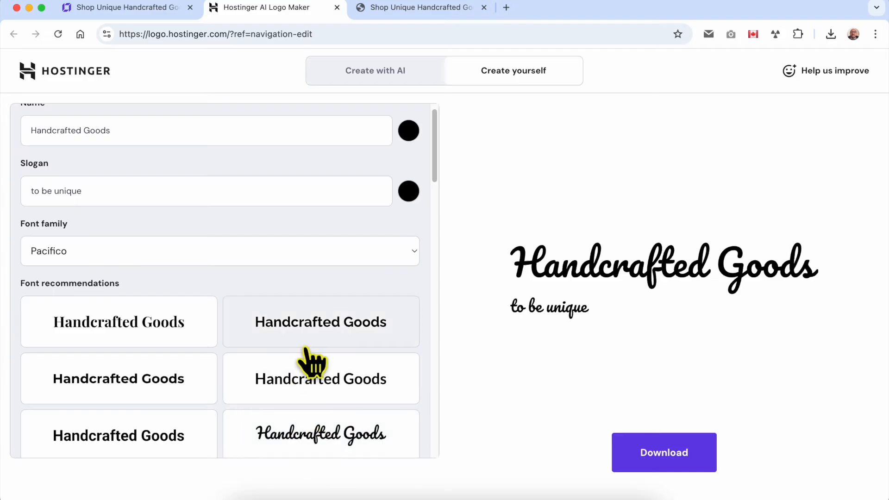
Step: Download the logo and preview logo.png and favicon-32x32.png in the logo-files (1) folder in Finder
{"action": "left_click", "coordinate": [688, 460]}
{"action": "left_click", "coordinate": [777, 66]}
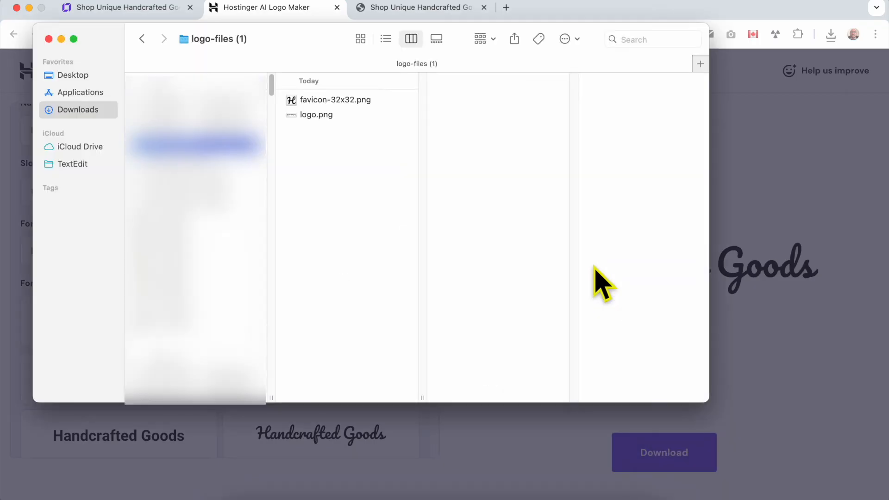
{"action": "left_click", "coordinate": [345, 114]}
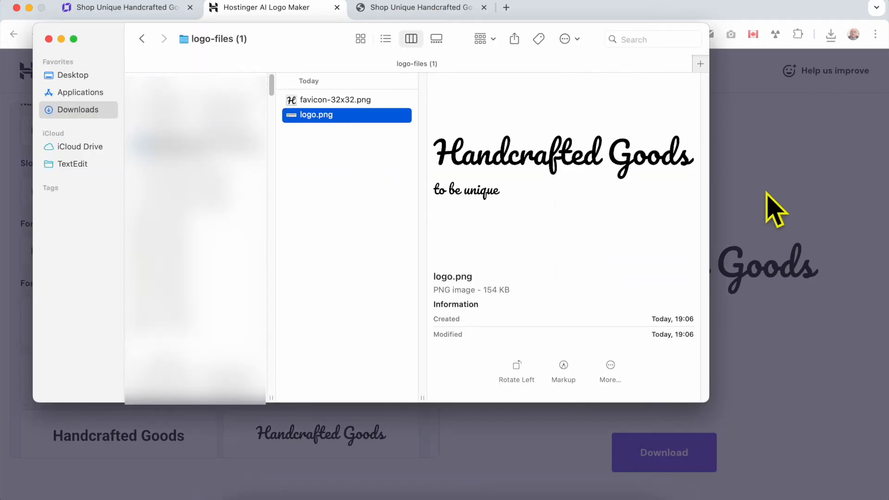
{"action": "left_click", "coordinate": [332, 100]}
{"action": "left_click", "coordinate": [335, 115]}
{"action": "left_click", "coordinate": [333, 100]}
{"action": "left_click", "coordinate": [335, 115]}
{"action": "left_click", "coordinate": [750, 216]}
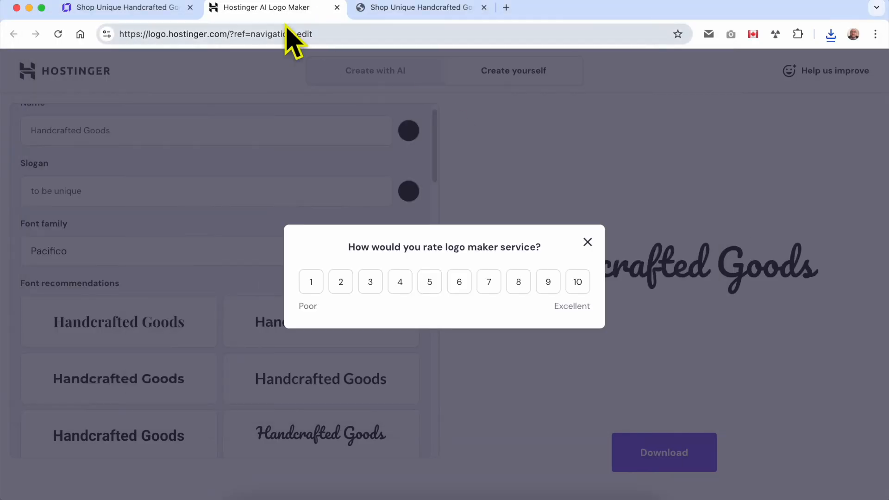
Step: Back in Website Builder, upload logo.png from the logo-files (1) folder and use it as the header's logo image
{"action": "left_click", "coordinate": [163, 8]}
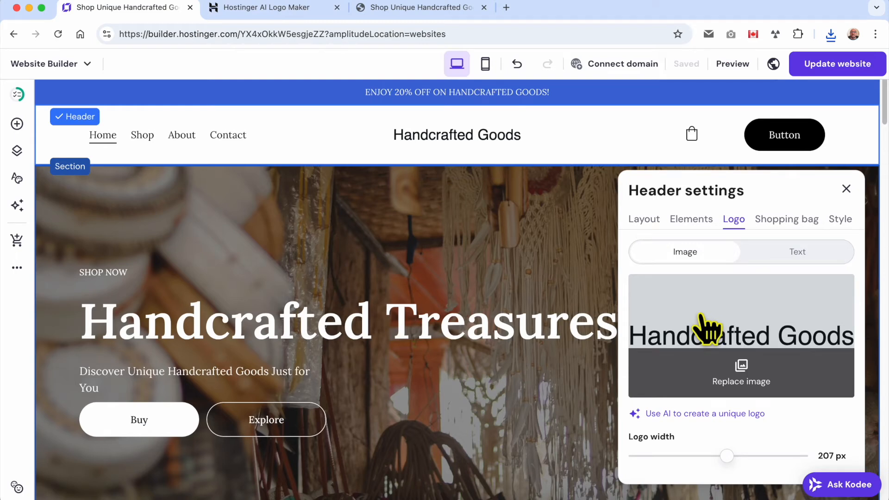
{"action": "left_click", "coordinate": [741, 377]}
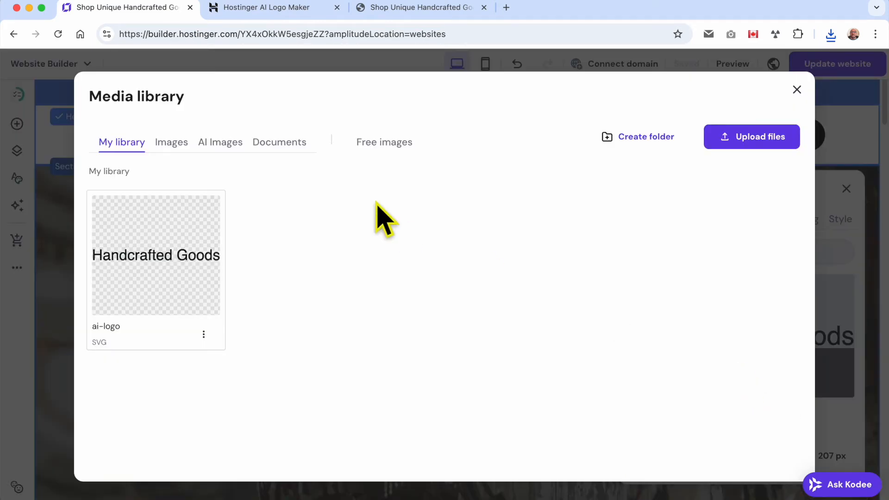
{"action": "left_click", "coordinate": [736, 139]}
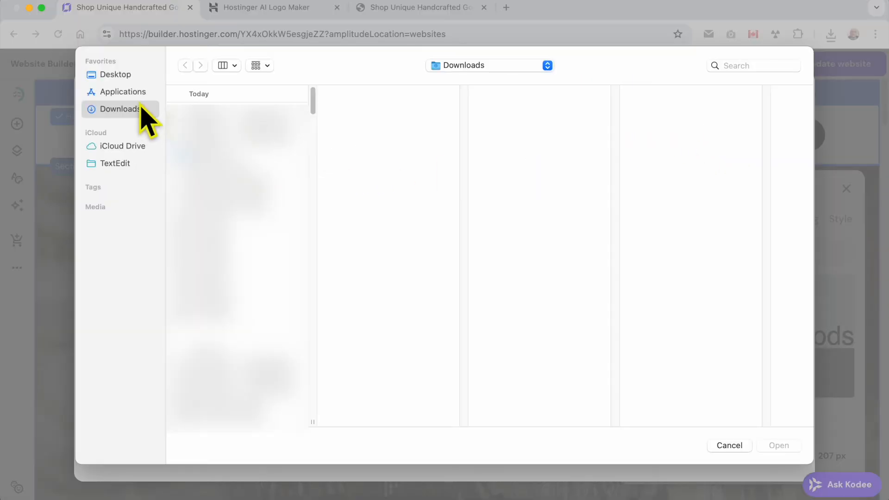
{"action": "left_click", "coordinate": [231, 153]}
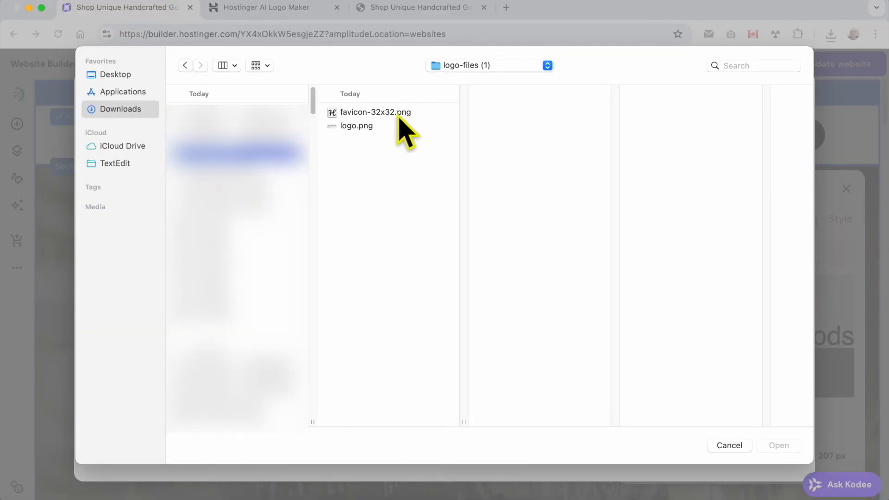
{"action": "left_click", "coordinate": [383, 126]}
{"action": "key", "text": "Return"}
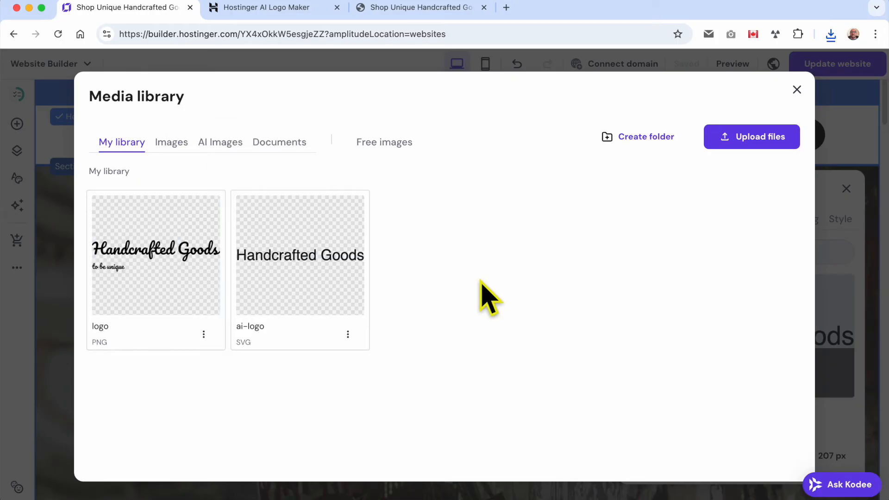
{"action": "left_click", "coordinate": [156, 254]}
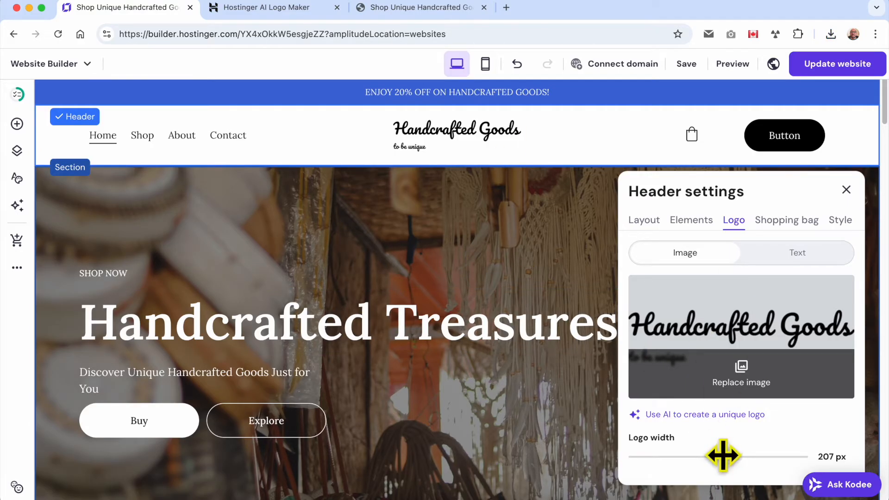
Step: Enlarge the header logo's width to 315 px and reduce the header's top and bottom spacing to 6 px
{"action": "mouse_move", "coordinate": [726, 455]}
{"action": "left_mouse_down"}
{"action": "mouse_move", "coordinate": [696, 457]}
{"action": "mouse_move", "coordinate": [736, 454]}
{"action": "mouse_move", "coordinate": [724, 455]}
{"action": "left_mouse_up"}
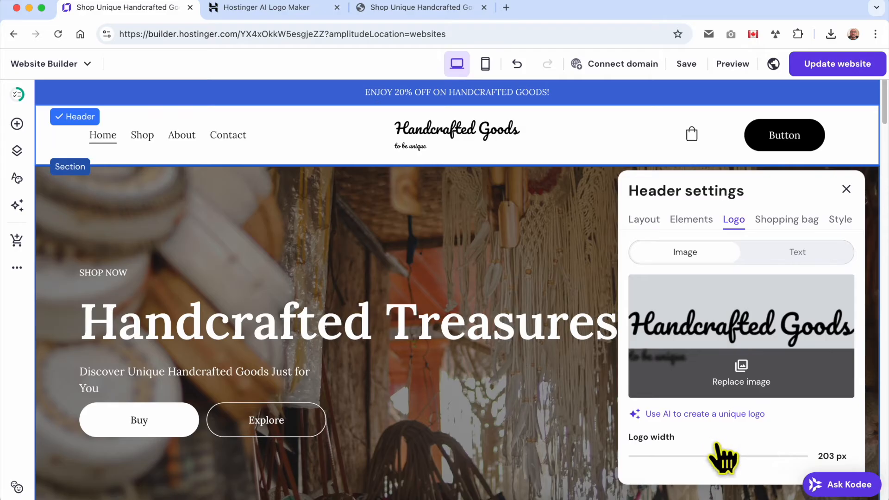
{"action": "left_click_drag", "start_coordinate": [717, 456], "coordinate": [782, 447]}
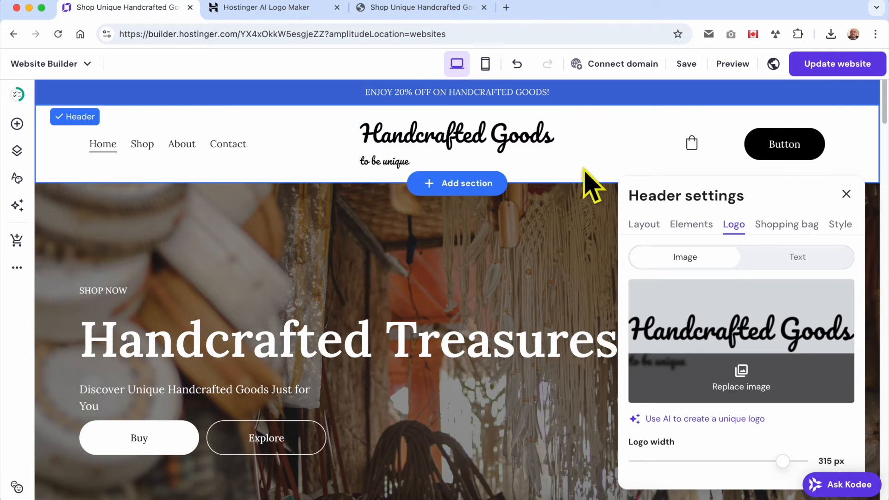
{"action": "left_click", "coordinate": [644, 226]}
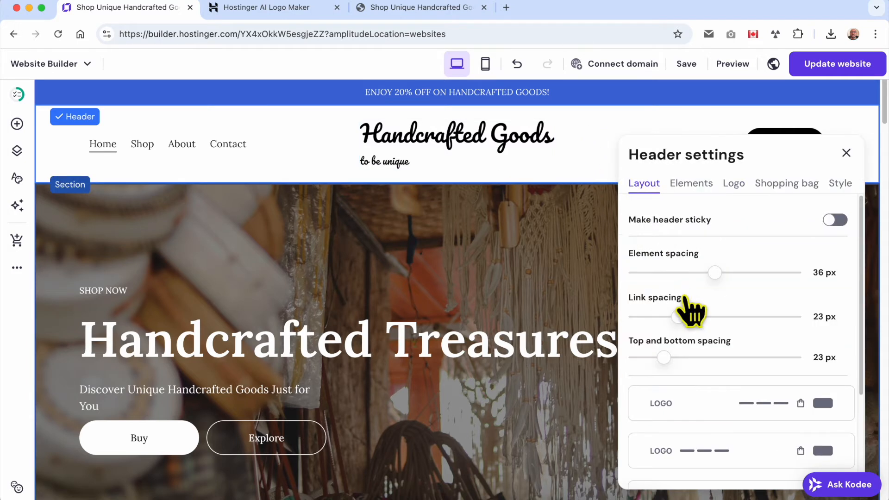
{"action": "left_click_drag", "start_coordinate": [663, 356], "coordinate": [641, 356]}
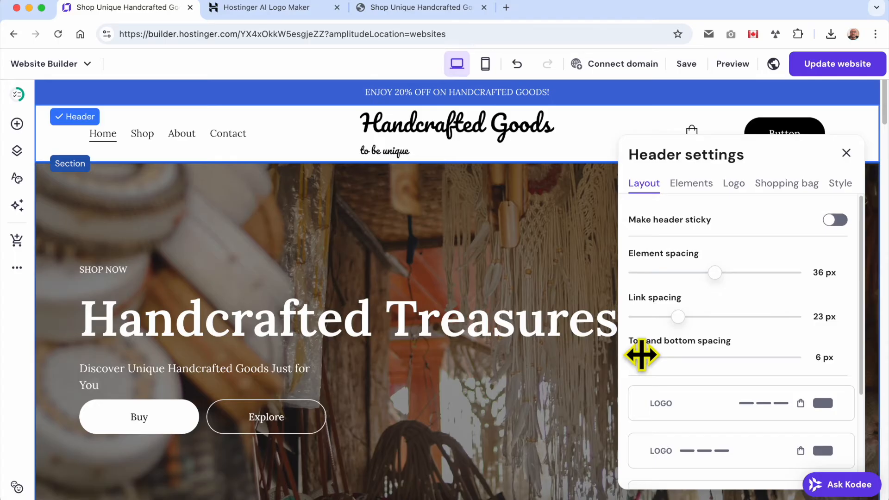
Step: Set the shopping bag's icon text to "View cart" and try the Medium and Large icon sizes, ending on Small
{"action": "left_click", "coordinate": [733, 184]}
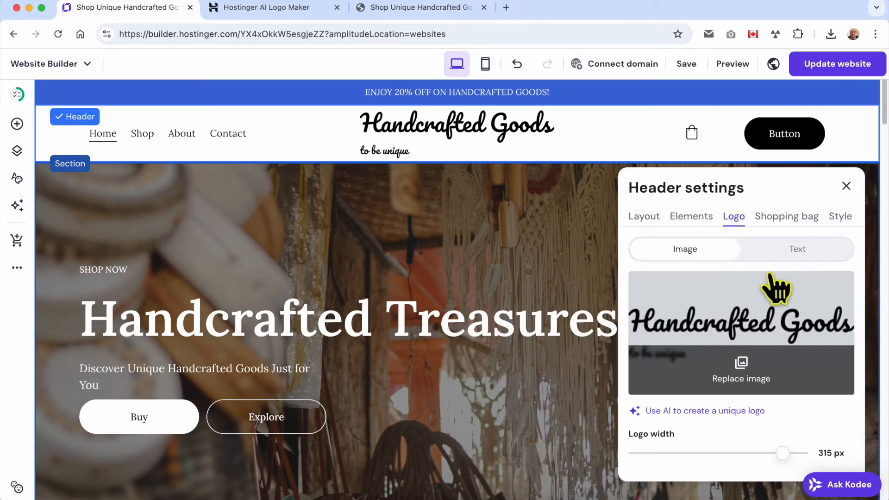
{"action": "left_click", "coordinate": [787, 217]}
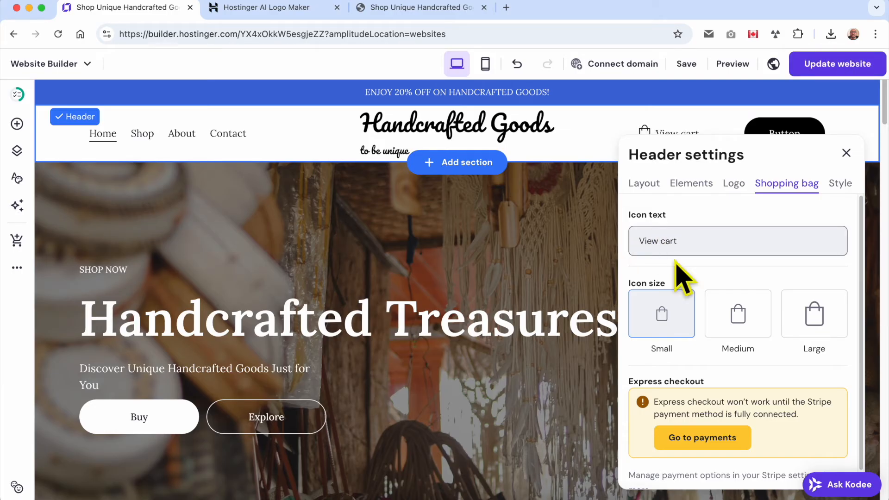
{"action": "left_click", "coordinate": [730, 324]}
{"action": "left_click", "coordinate": [656, 326]}
{"action": "left_click", "coordinate": [738, 326]}
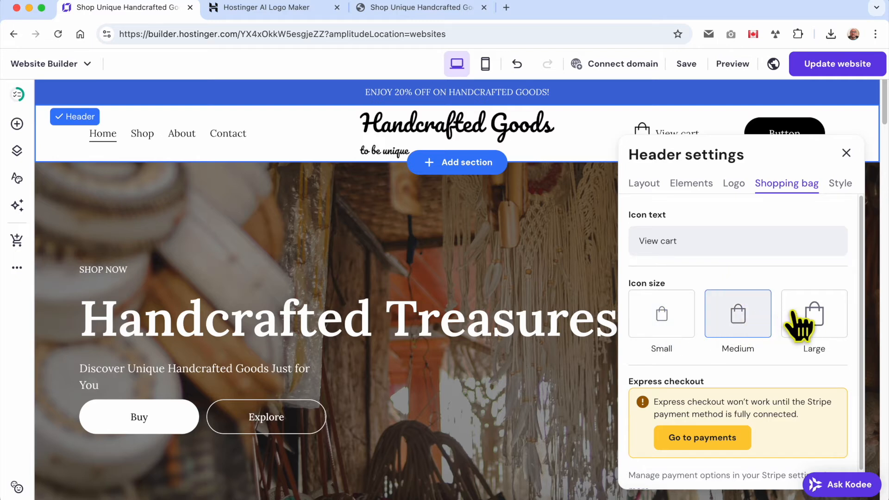
{"action": "left_click", "coordinate": [807, 324]}
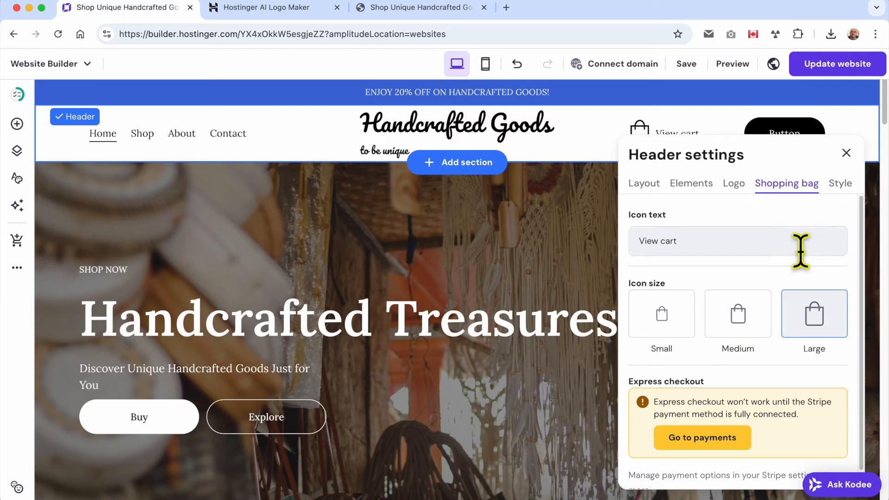
{"action": "left_click", "coordinate": [743, 324]}
{"action": "left_click", "coordinate": [661, 315]}
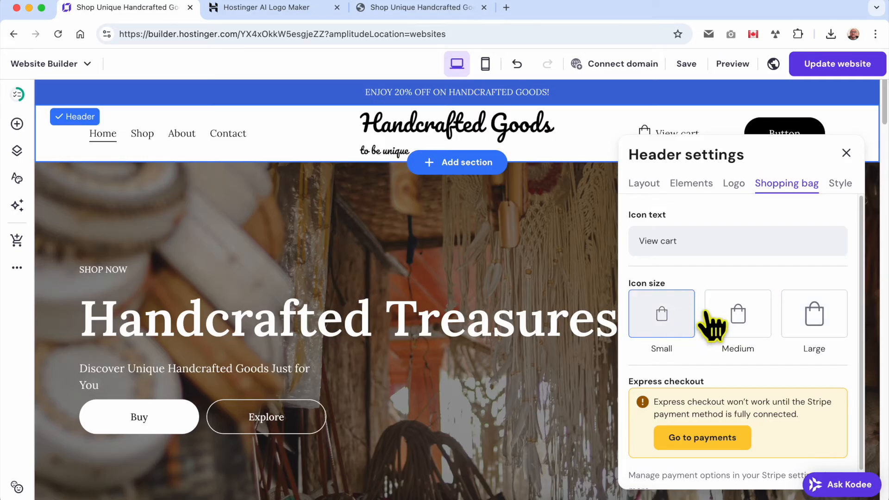
{"action": "scroll", "coordinate": [740, 308], "scroll_direction": "down", "scroll_amount": 1}
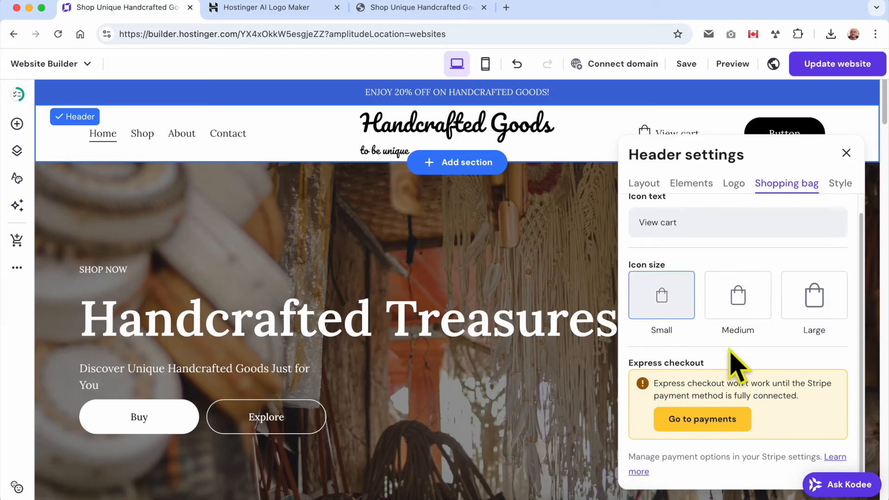
{"action": "scroll", "coordinate": [764, 324], "scroll_direction": "up", "scroll_amount": 1}
Step: Try out colors for the header background in its normal state, ending on white (#ffffff)
{"action": "left_click", "coordinate": [840, 185]}
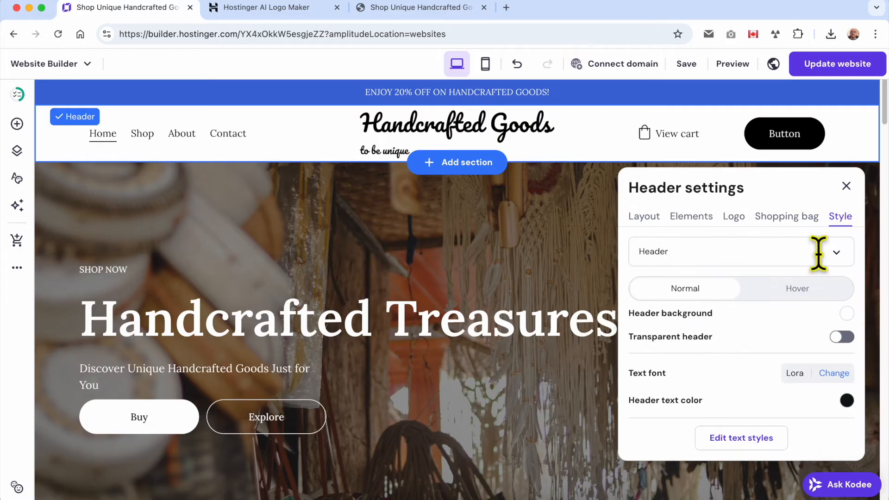
{"action": "left_click", "coordinate": [741, 250]}
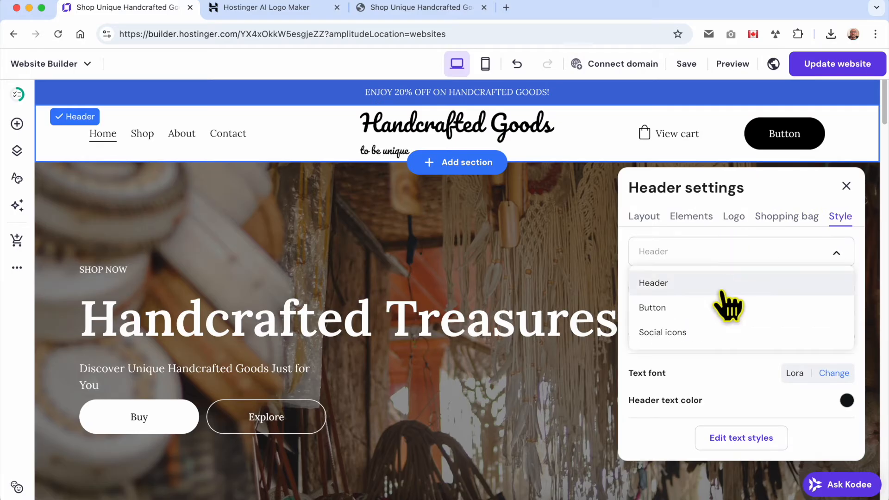
{"action": "left_click", "coordinate": [693, 286]}
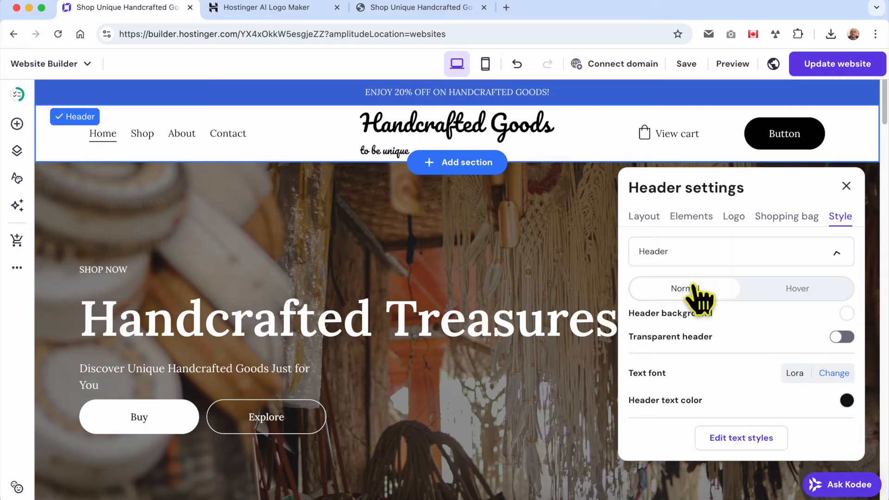
{"action": "left_click", "coordinate": [846, 313]}
{"action": "left_click", "coordinate": [574, 301]}
{"action": "left_click_drag", "start_coordinate": [573, 301], "coordinate": [500, 322]}
{"action": "left_click", "coordinate": [504, 275]}
{"action": "left_click", "coordinate": [487, 275]}
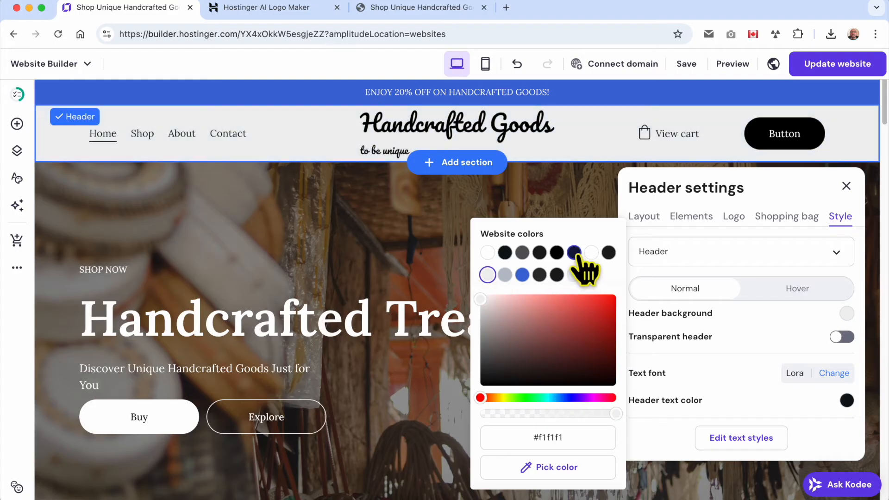
{"action": "left_click", "coordinate": [573, 252]}
{"action": "left_click", "coordinate": [592, 252]}
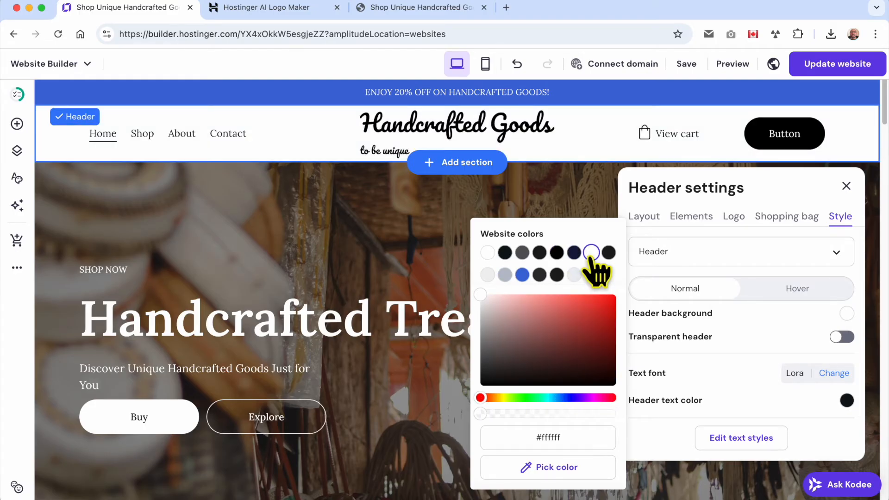
{"action": "left_click", "coordinate": [744, 367]}
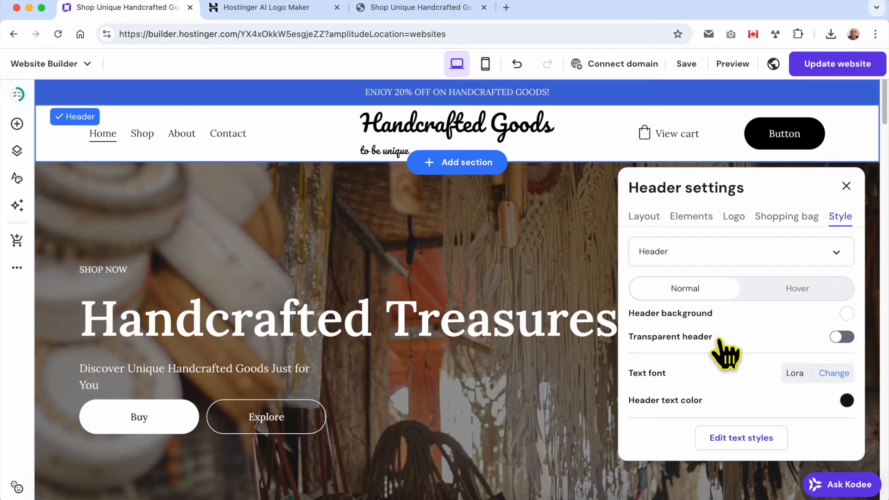
Step: Make the header transparent over the hero image
{"action": "left_click", "coordinate": [844, 338]}
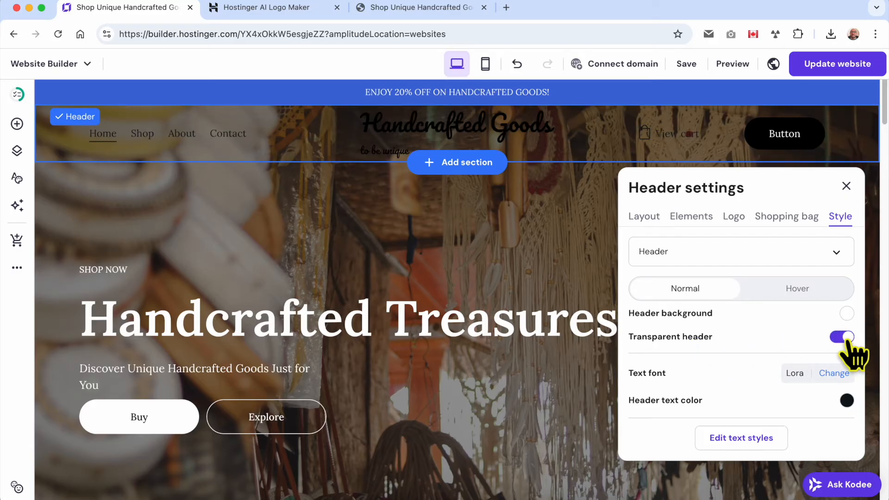
Step: Turn off the transparent header option
{"action": "left_click", "coordinate": [843, 337]}
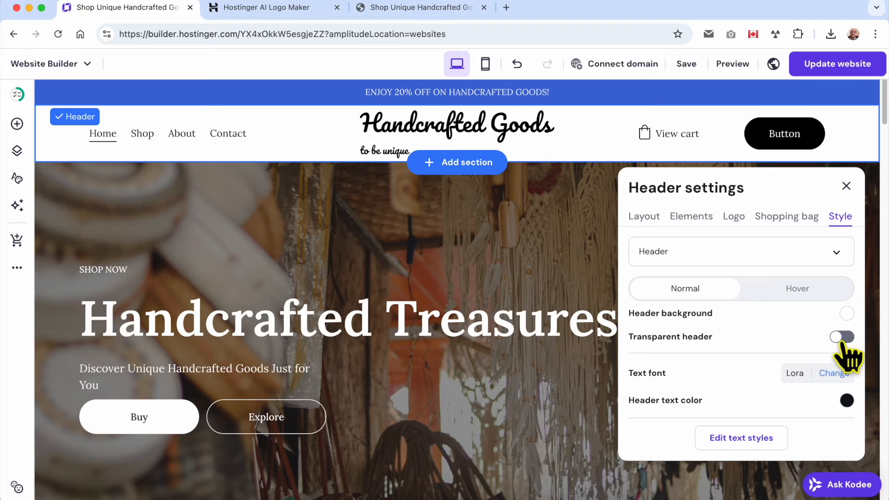
{"action": "scroll", "coordinate": [732, 370], "scroll_direction": "down", "scroll_amount": 3}
{"action": "scroll", "coordinate": [694, 356], "scroll_direction": "up", "scroll_amount": 3}
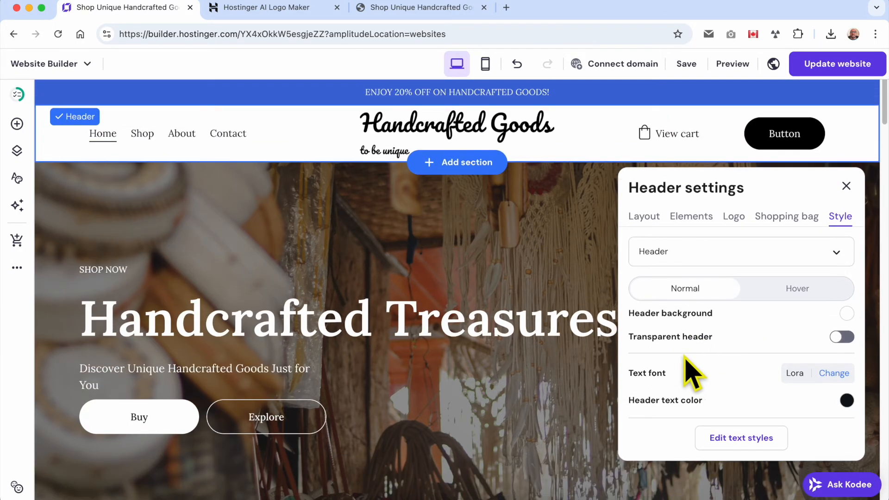
Step: Set the header's text font to Oswald Regular
{"action": "left_click", "coordinate": [833, 374]}
{"action": "mouse_move", "coordinate": [714, 296]}
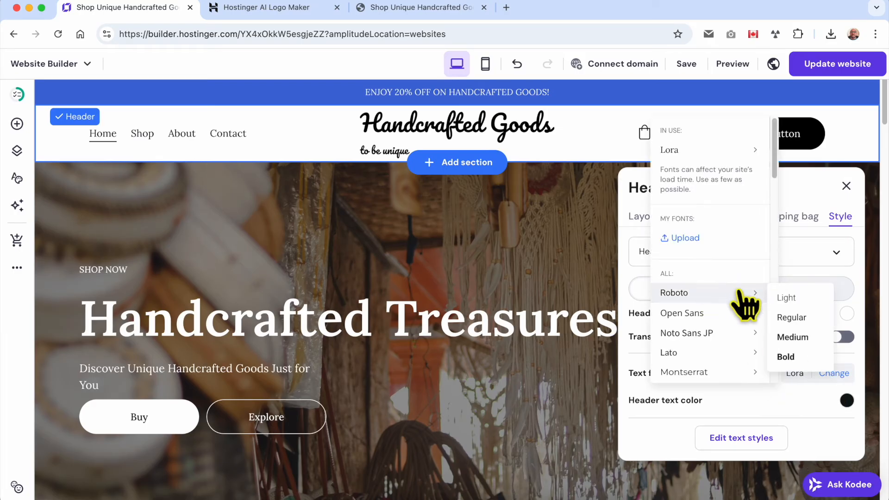
{"action": "mouse_move", "coordinate": [743, 330]}
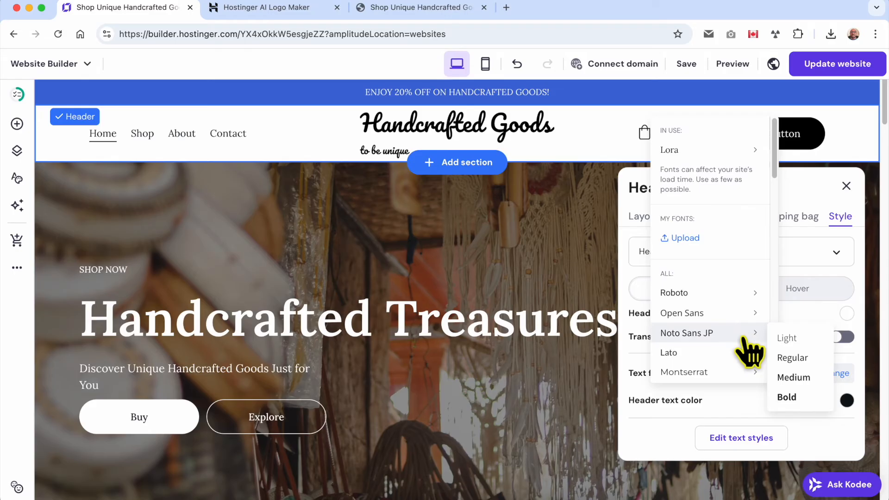
{"action": "scroll", "coordinate": [741, 361], "scroll_direction": "down", "scroll_amount": 3}
{"action": "mouse_move", "coordinate": [719, 343]}
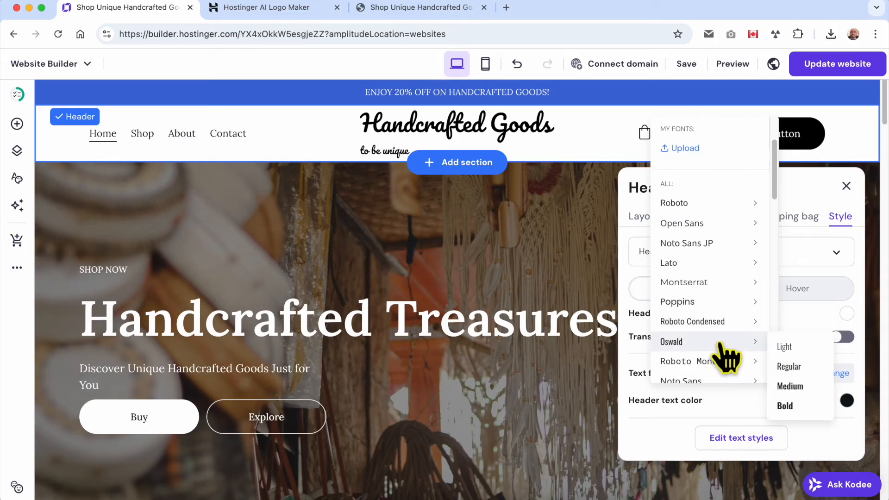
{"action": "left_click", "coordinate": [800, 365]}
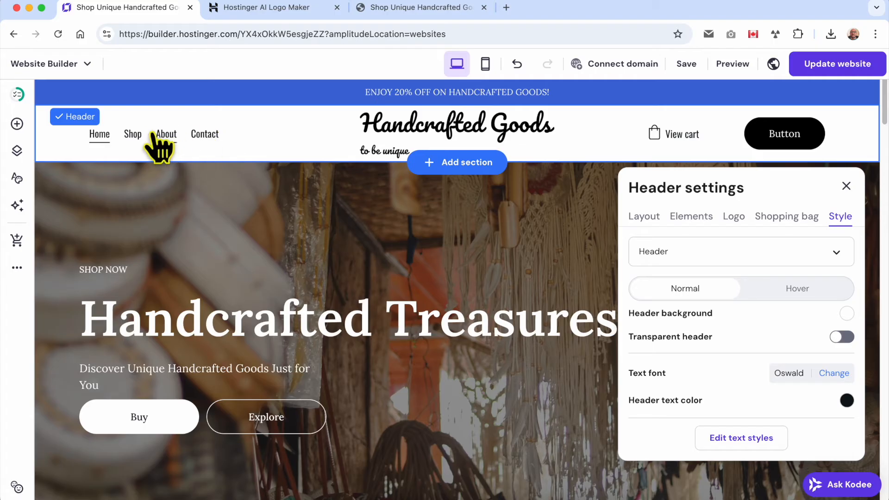
Step: Set the header's text font to Noto Sans TC
{"action": "left_click", "coordinate": [829, 373]}
{"action": "scroll", "coordinate": [707, 327], "scroll_direction": "down", "scroll_amount": 5}
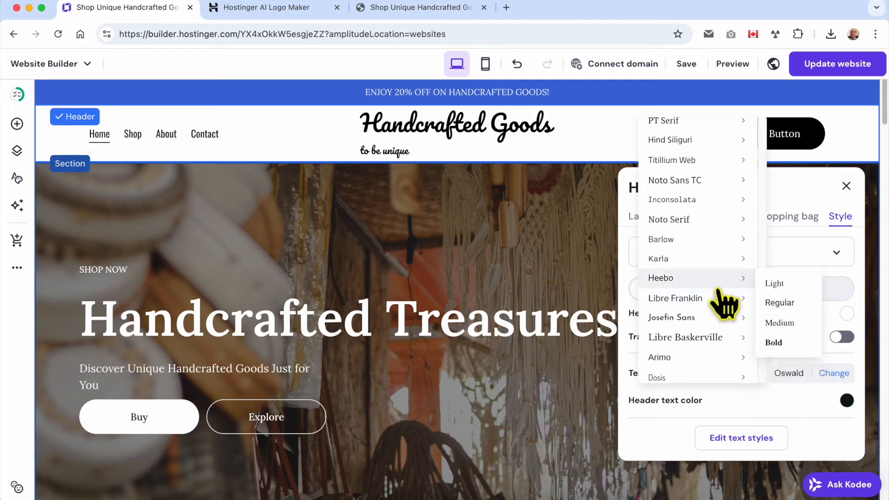
{"action": "left_click", "coordinate": [716, 182]}
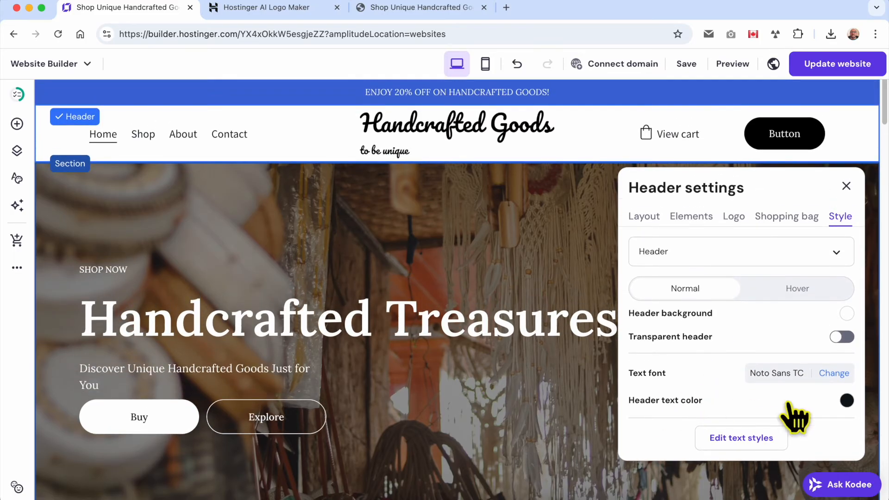
Step: Set the header text color to white (#ffffff) and choose a near-black website color for the header background
{"action": "left_click", "coordinate": [847, 401]}
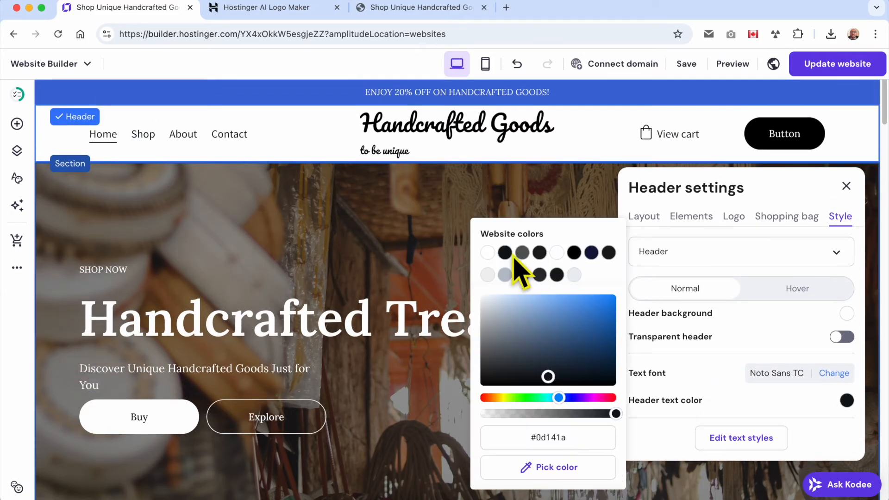
{"action": "left_click", "coordinate": [487, 253]}
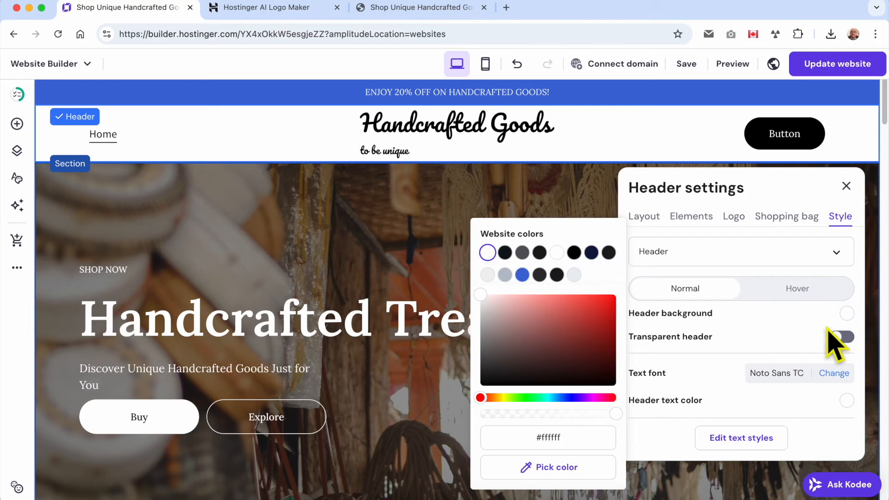
{"action": "left_click", "coordinate": [846, 314]}
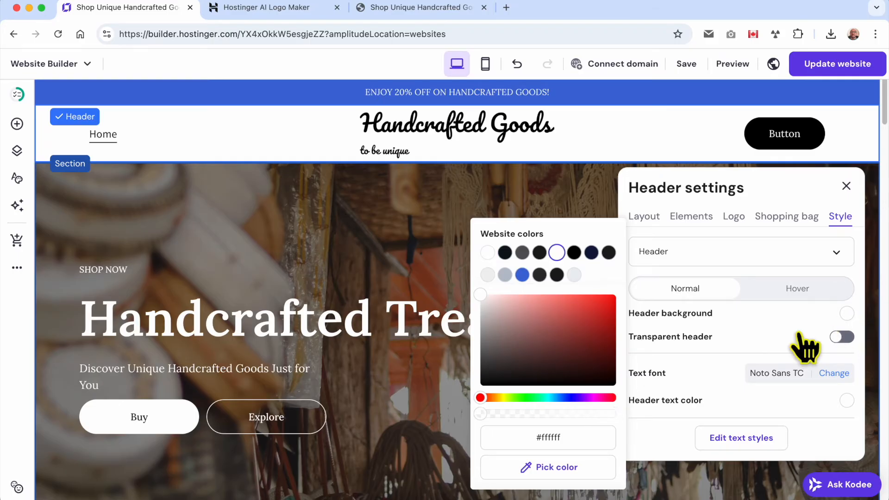
{"action": "left_click", "coordinate": [504, 252]}
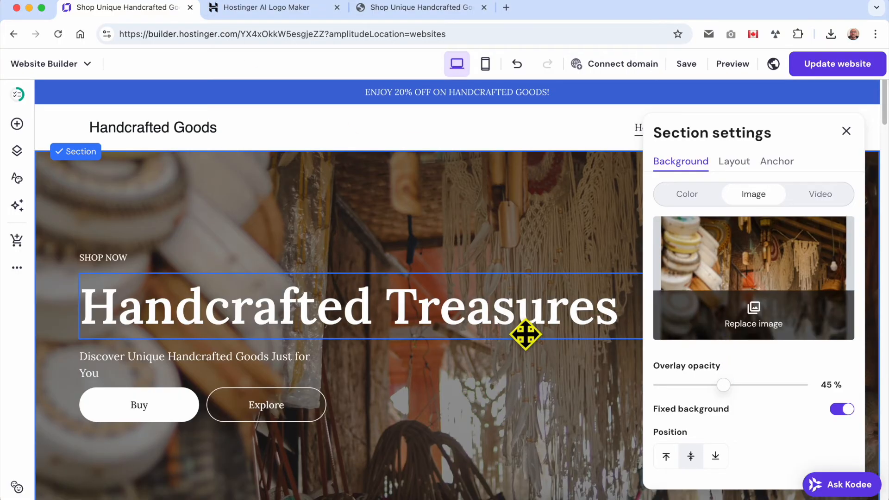
Step: Leave the section settings and restore the header's button and its layout with the centered logo image
{"action": "left_click", "coordinate": [516, 65]}
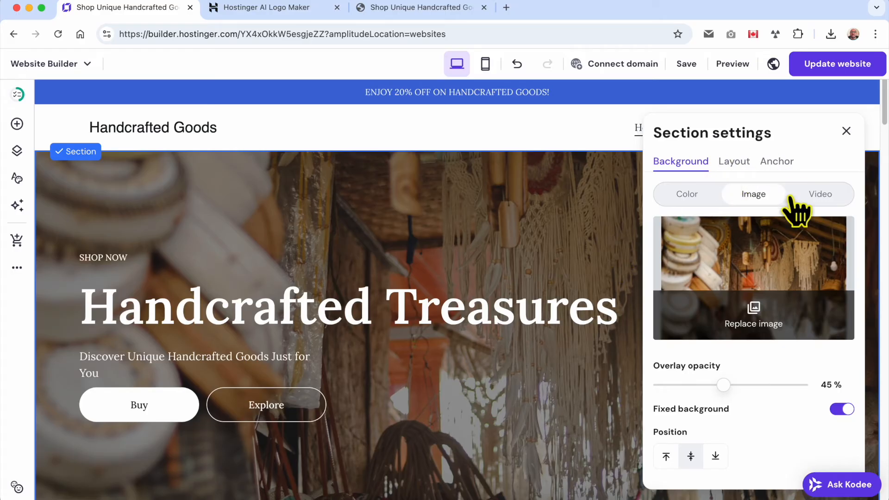
{"action": "left_click", "coordinate": [846, 131]}
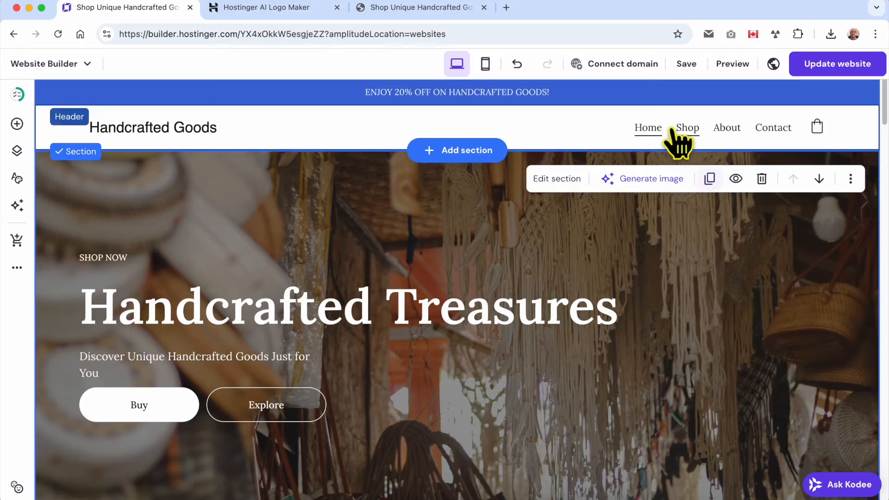
{"action": "left_click", "coordinate": [597, 145]}
{"action": "left_click", "coordinate": [711, 173]}
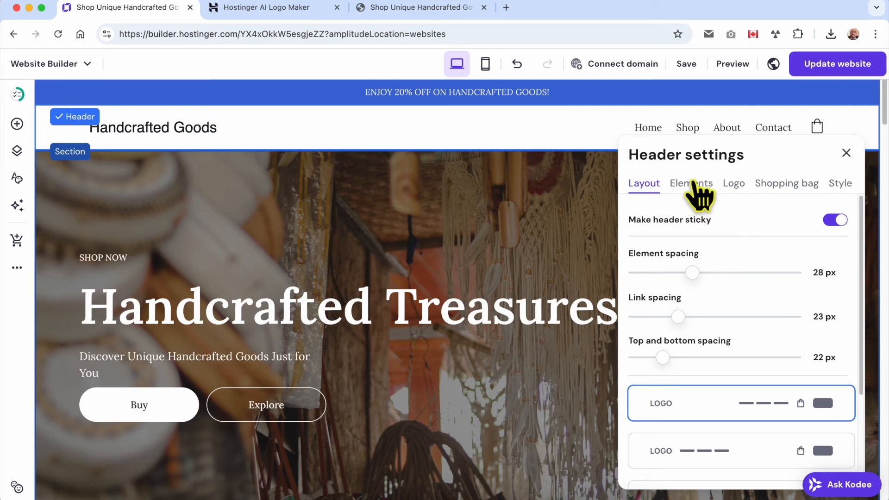
{"action": "left_click", "coordinate": [693, 181]}
{"action": "left_click", "coordinate": [840, 305]}
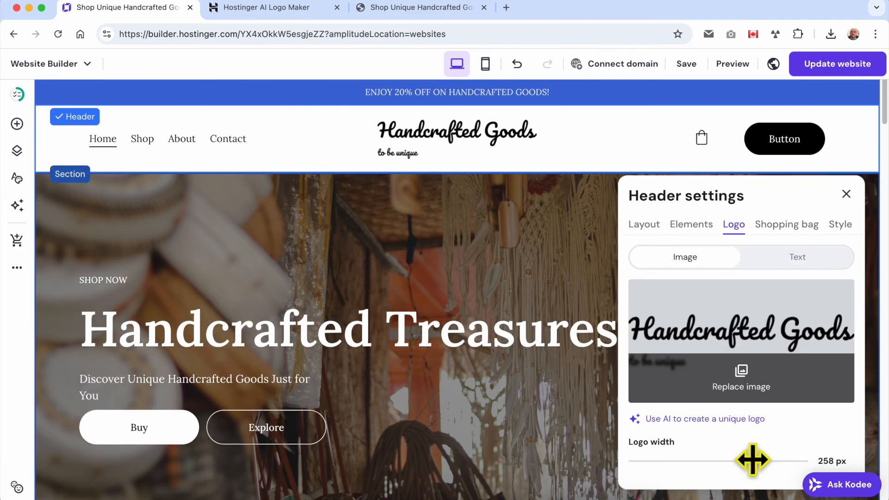
Step: Reduce the header's top and bottom spacing and set the shopping bag's icon text to "View cart"
{"action": "left_click", "coordinate": [644, 197]}
{"action": "left_click_drag", "start_coordinate": [661, 369], "coordinate": [641, 371]}
{"action": "left_click", "coordinate": [770, 199]}
{"action": "left_click", "coordinate": [695, 254]}
{"action": "type", "text": "View cart"}
Step: Set the header's text font to Noto Sans
{"action": "left_click", "coordinate": [839, 198]}
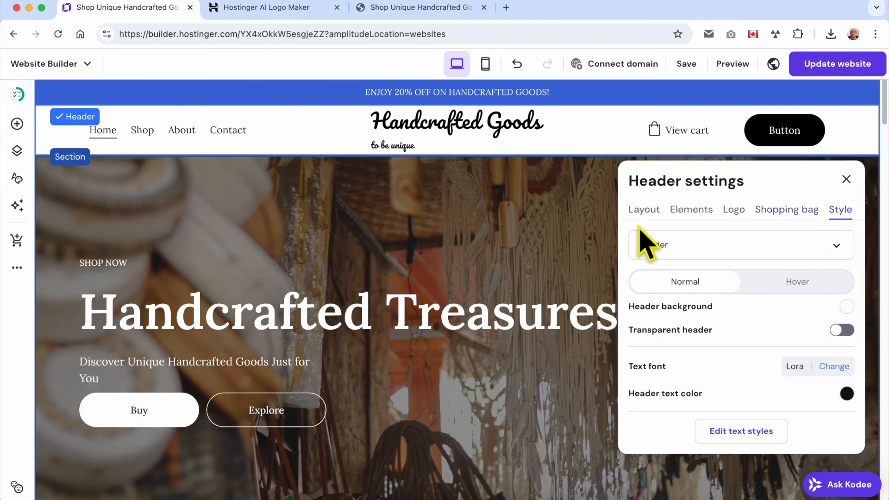
{"action": "left_click", "coordinate": [834, 366]}
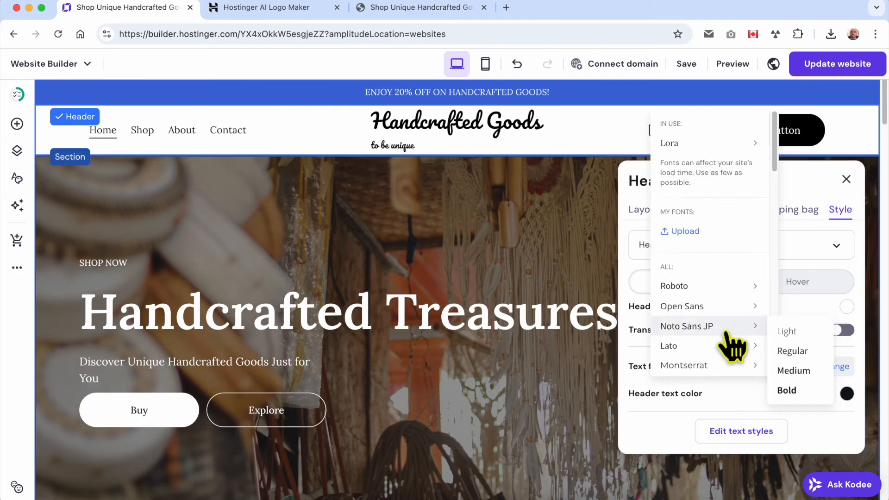
{"action": "scroll", "coordinate": [722, 330], "scroll_direction": "down", "scroll_amount": 8}
{"action": "scroll", "coordinate": [727, 324], "scroll_direction": "up", "scroll_amount": 5}
{"action": "left_click", "coordinate": [730, 262]}
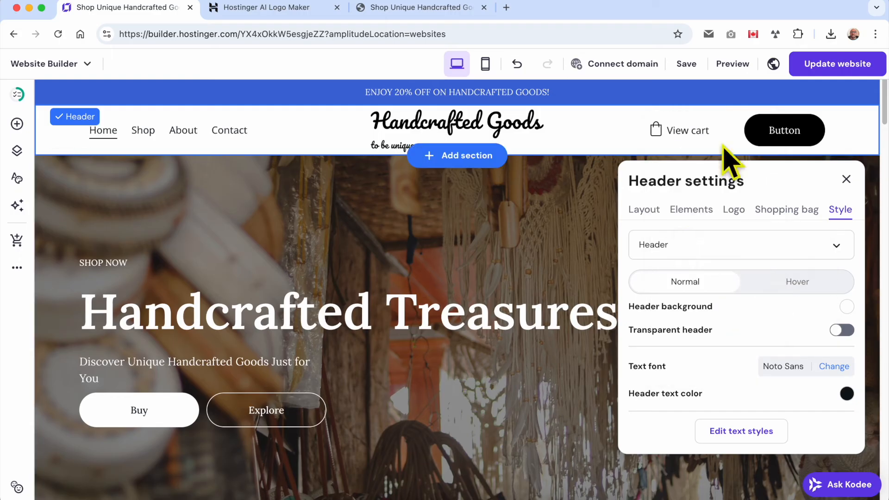
Step: Set the header button's text to "Join My Newsletter"
{"action": "left_click", "coordinate": [685, 248]}
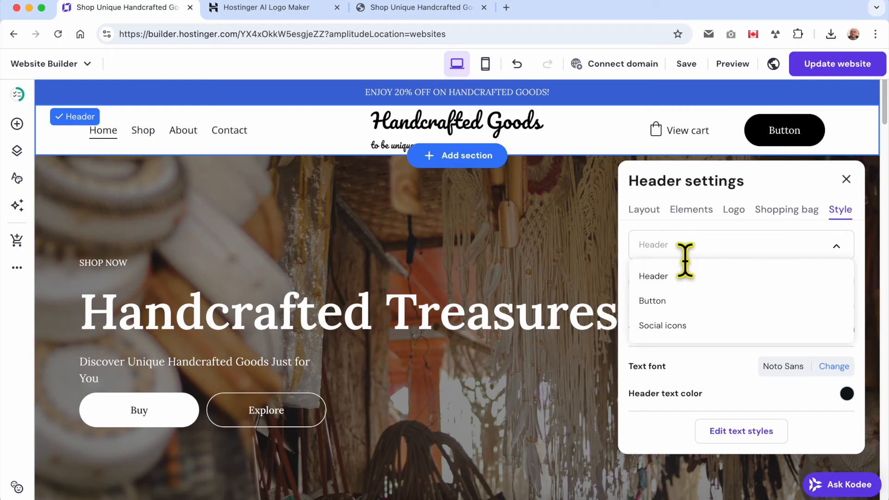
{"action": "left_click", "coordinate": [682, 302]}
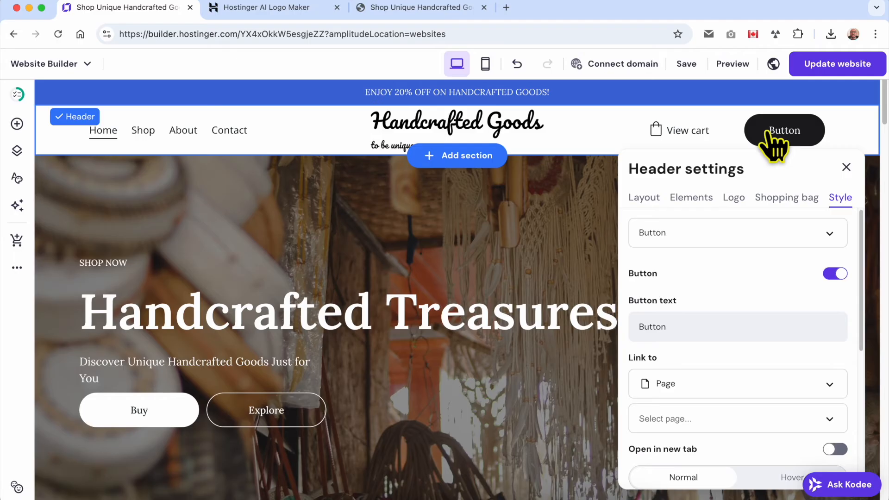
{"action": "double_click", "coordinate": [690, 324]}
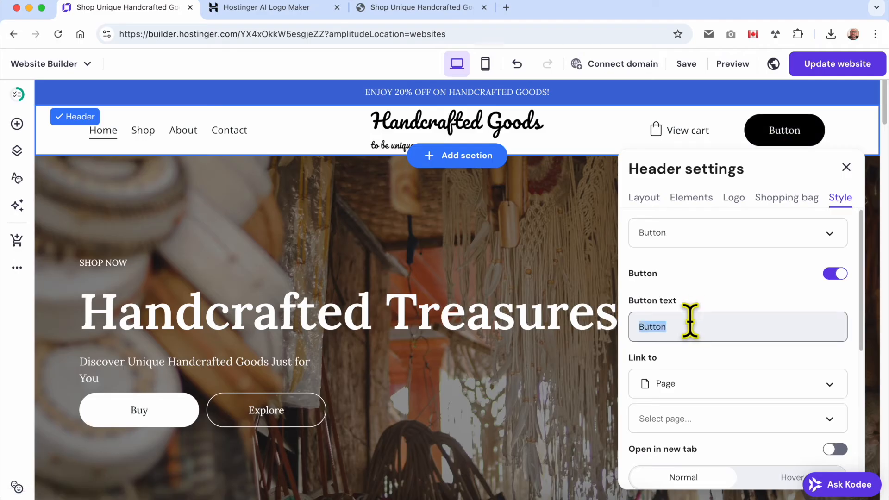
{"action": "type", "text": "Join"}
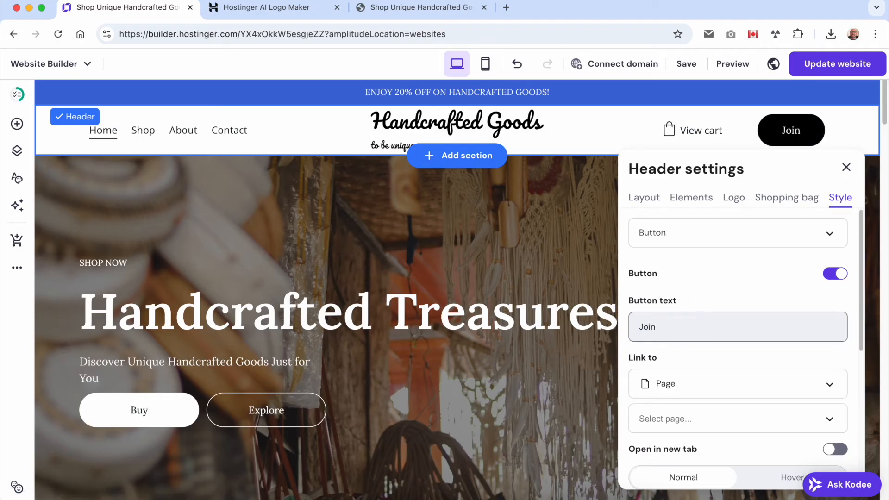
{"action": "type", "text": " MY"}
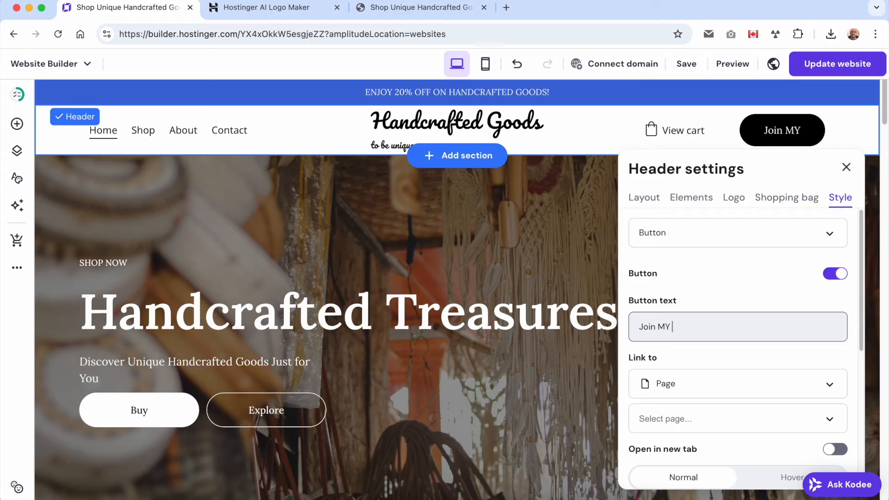
{"action": "type", "text": " Newsletter"}
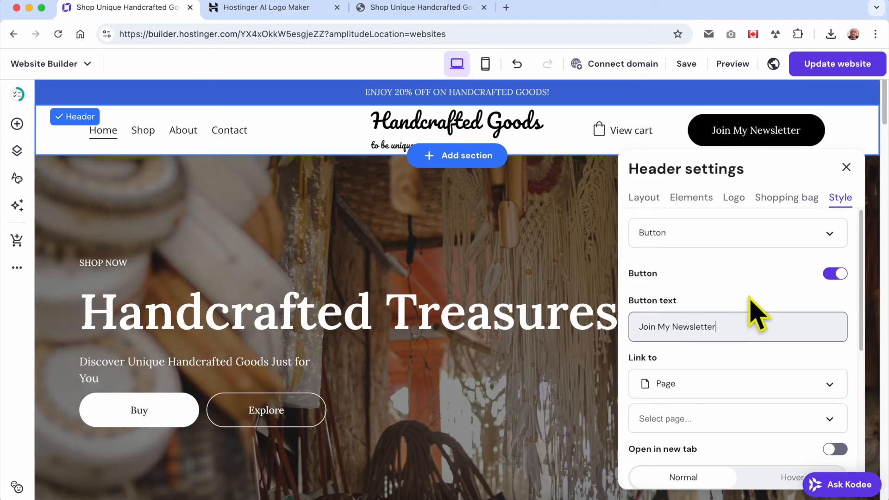
Step: Look through the page and other link types for the header button and set it to link to a web address
{"action": "scroll", "coordinate": [735, 369], "scroll_direction": "down", "scroll_amount": 1}
{"action": "left_click", "coordinate": [710, 365]}
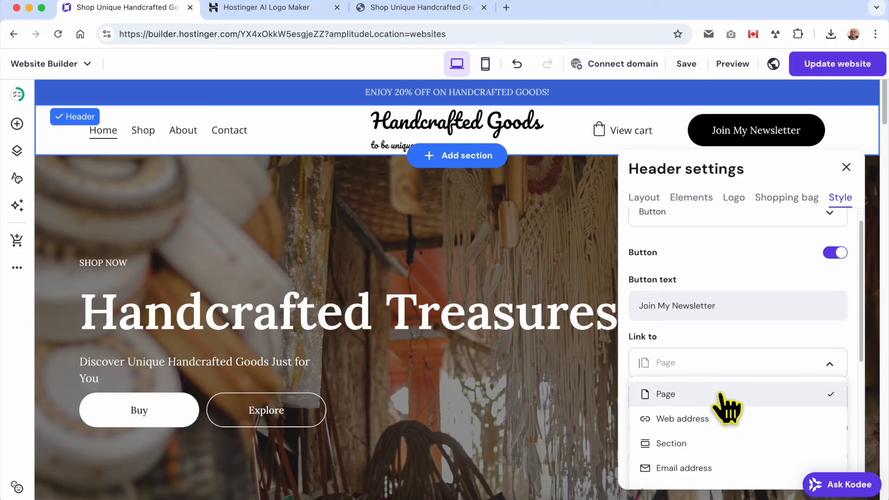
{"action": "left_click", "coordinate": [720, 394]}
{"action": "left_click", "coordinate": [706, 395]}
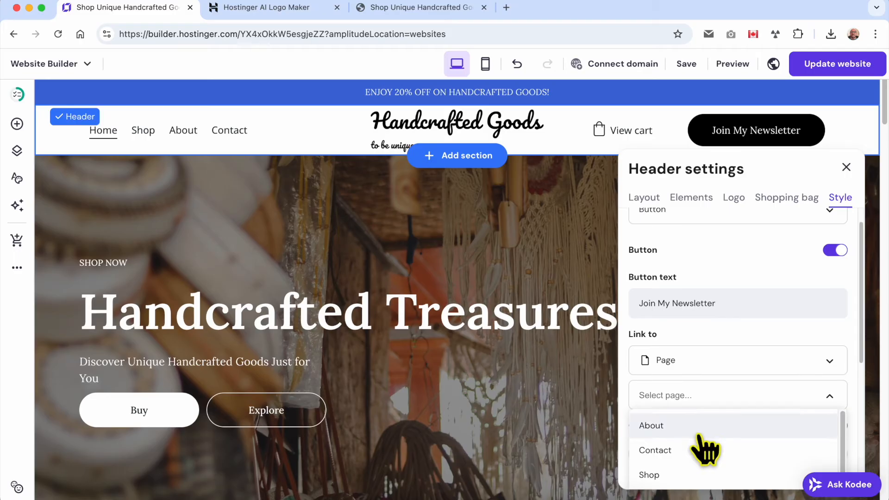
{"action": "scroll", "coordinate": [705, 450], "scroll_direction": "down", "scroll_amount": 2}
{"action": "left_click", "coordinate": [724, 364]}
{"action": "left_click", "coordinate": [718, 368]}
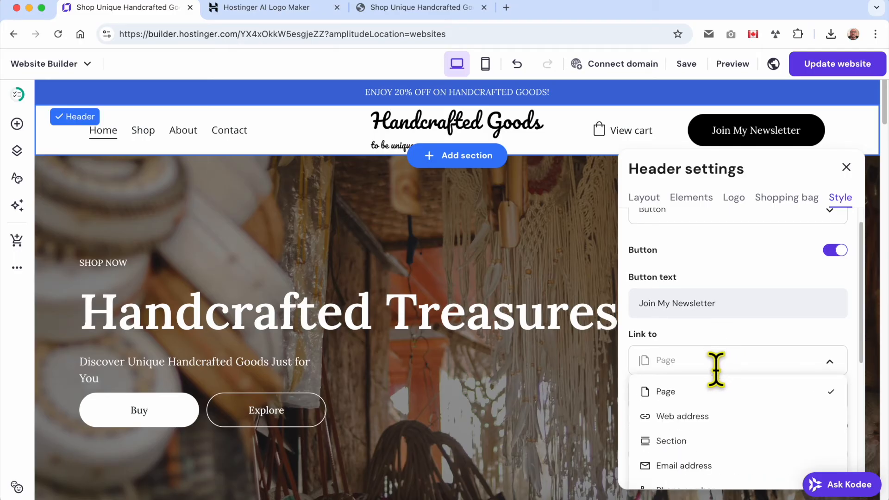
{"action": "left_click", "coordinate": [705, 417]}
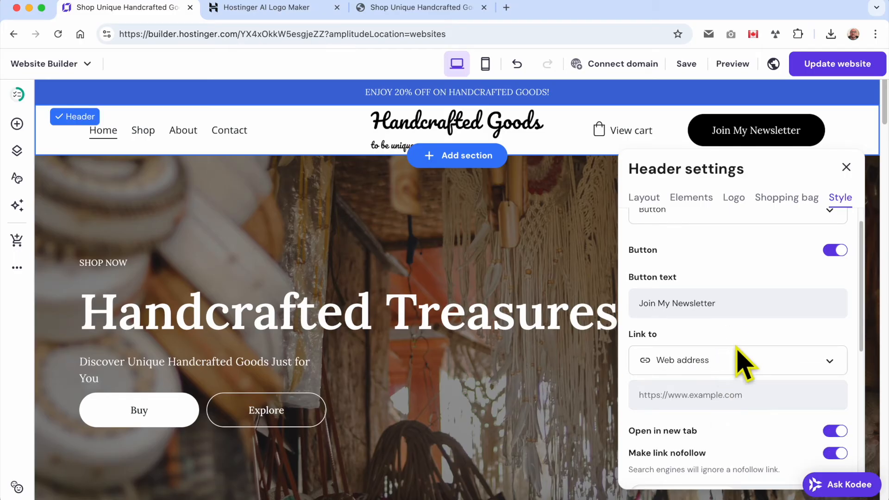
{"action": "scroll", "coordinate": [740, 358], "scroll_direction": "down", "scroll_amount": 1}
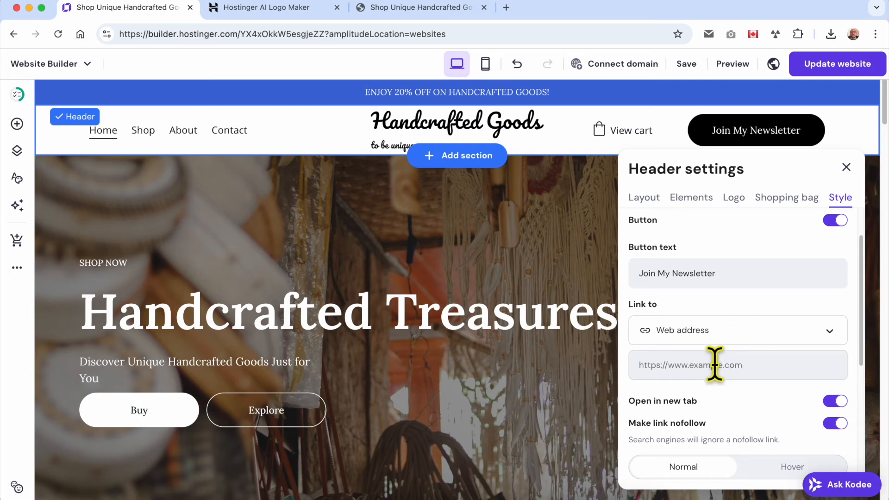
{"action": "left_click", "coordinate": [730, 320]}
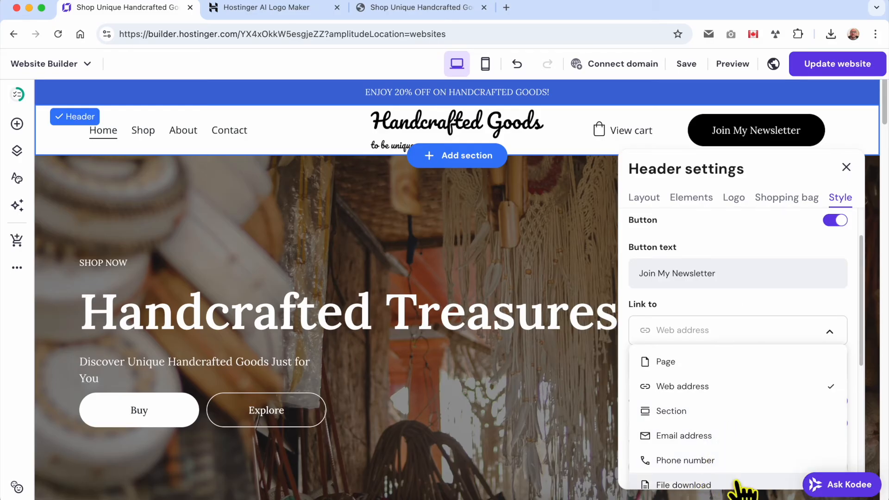
{"action": "left_click", "coordinate": [742, 306]}
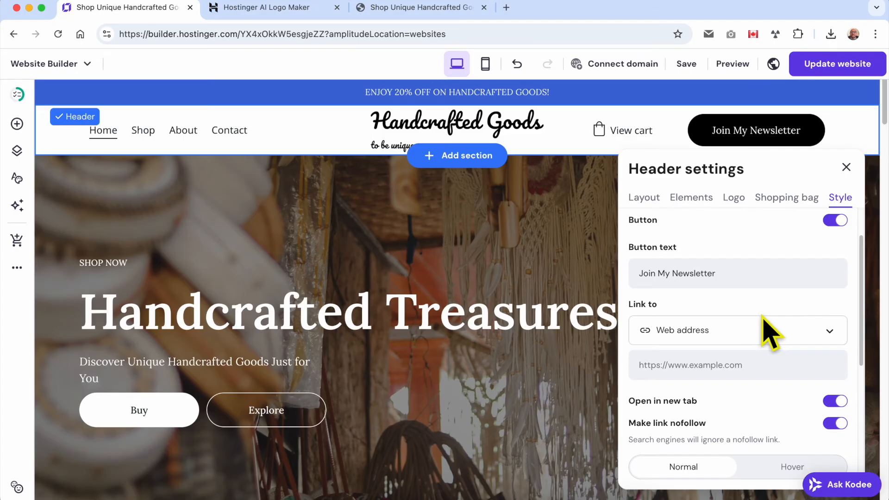
Step: Try switching the button link's open-in-new-tab and nofollow options off and on
{"action": "scroll", "coordinate": [766, 338], "scroll_direction": "down", "scroll_amount": 2}
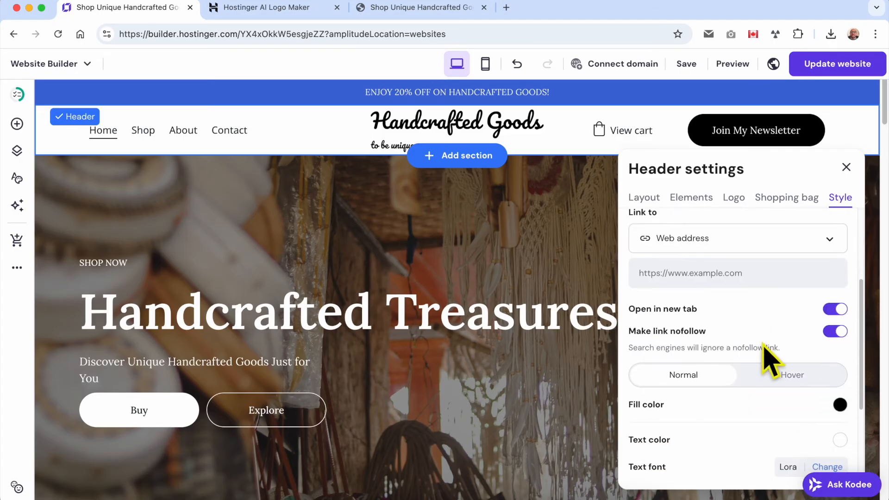
{"action": "left_click", "coordinate": [833, 309]}
{"action": "left_click", "coordinate": [836, 310]}
{"action": "left_click", "coordinate": [836, 331]}
Step: Show the header button's color settings for its hover state
{"action": "scroll", "coordinate": [768, 384], "scroll_direction": "down", "scroll_amount": 3}
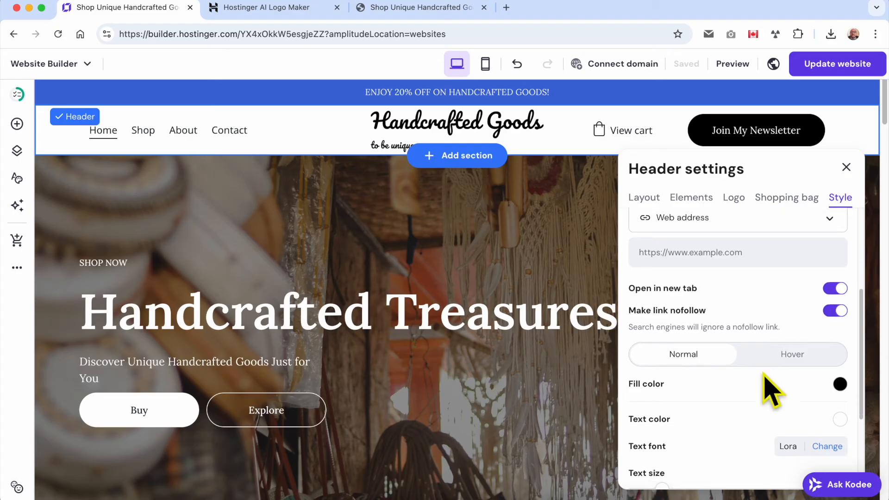
{"action": "left_click", "coordinate": [790, 264]}
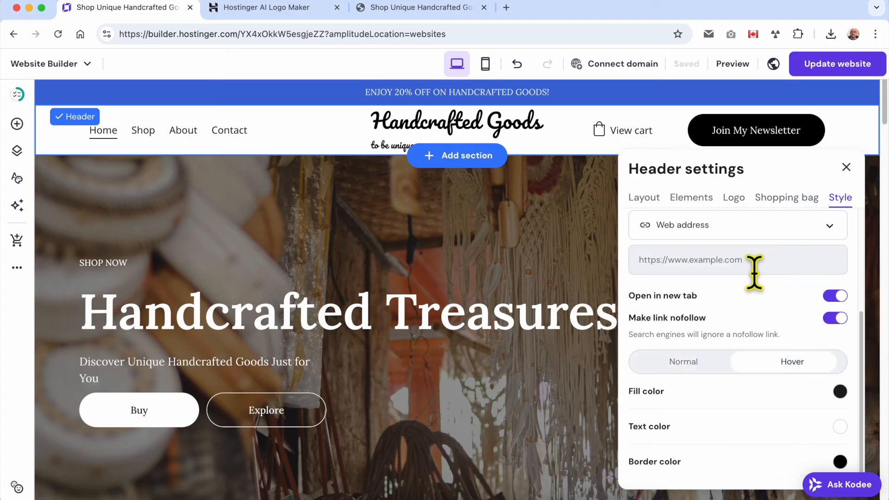
Step: Set the header button's normal fill color to a bright amber (#ffbd06)
{"action": "left_click", "coordinate": [723, 359]}
{"action": "scroll", "coordinate": [732, 354], "scroll_direction": "down", "scroll_amount": 3}
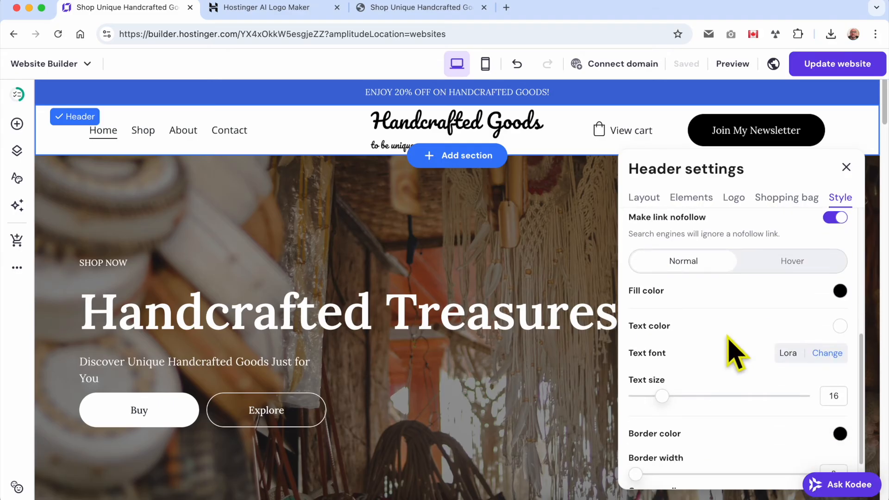
{"action": "left_click", "coordinate": [840, 291]}
{"action": "left_click_drag", "start_coordinate": [765, 309], "coordinate": [810, 316]}
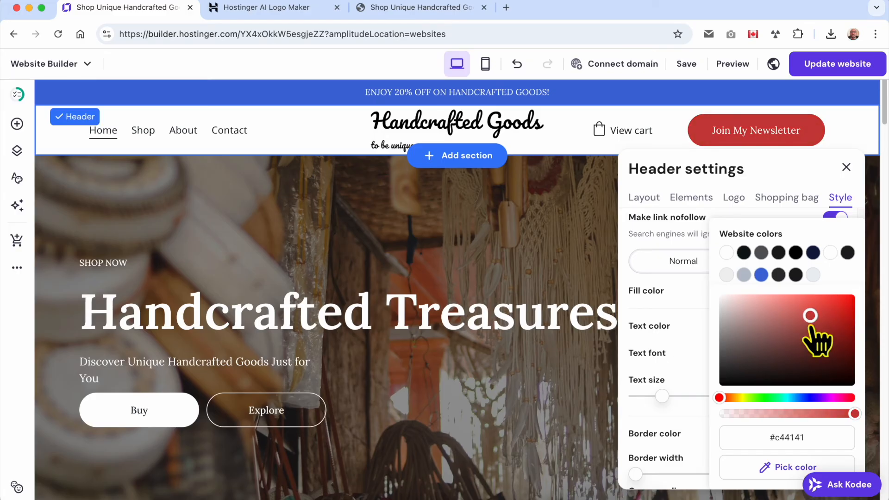
{"action": "left_click", "coordinate": [740, 398]}
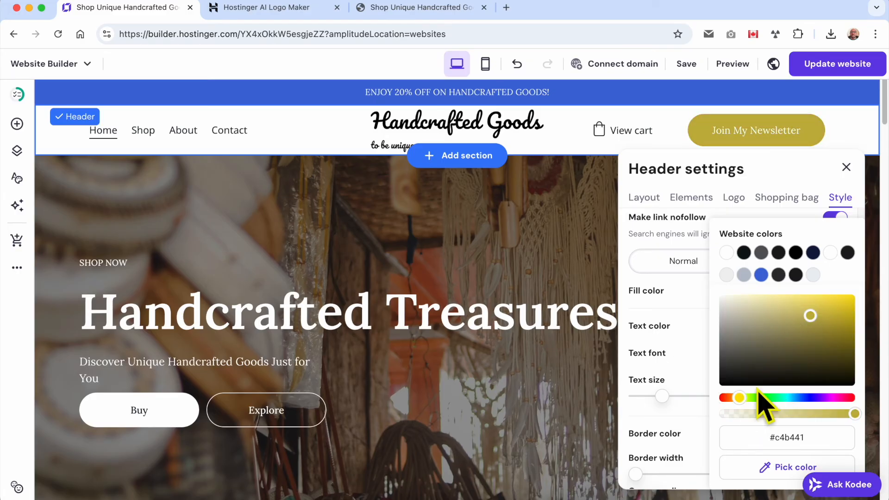
{"action": "left_click", "coordinate": [740, 397]}
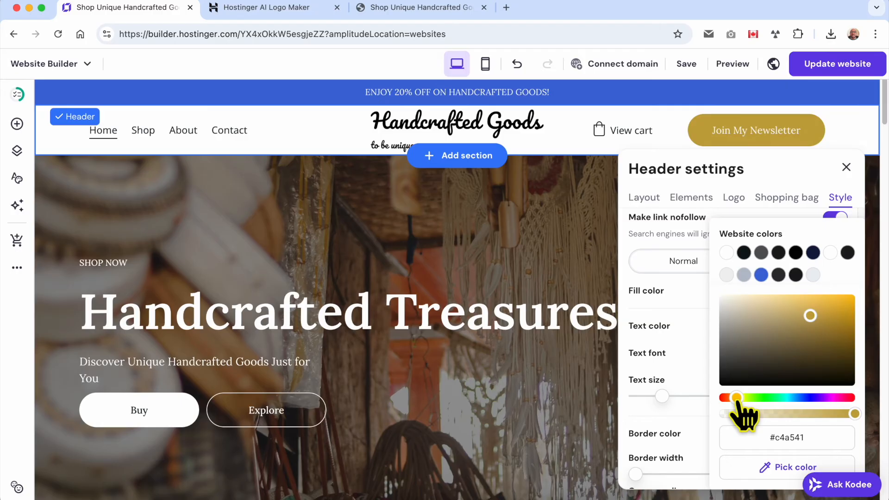
{"action": "left_click_drag", "start_coordinate": [810, 315], "coordinate": [851, 295]}
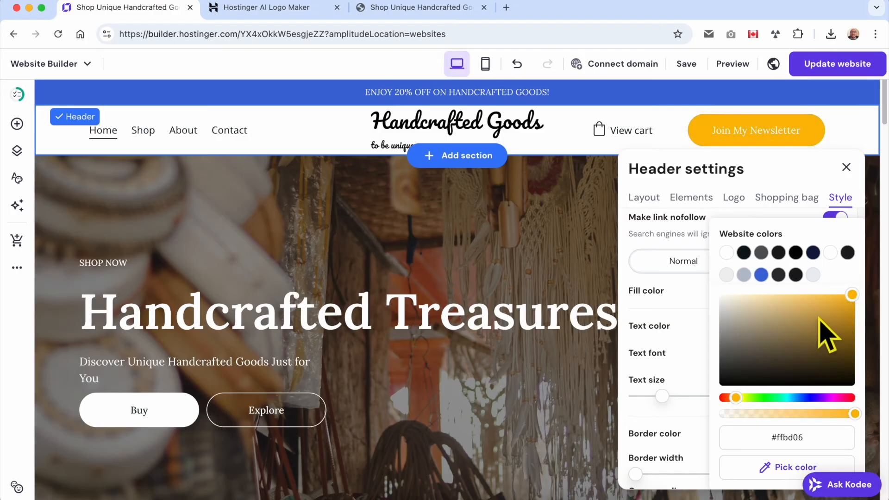
{"action": "left_click", "coordinate": [691, 329]}
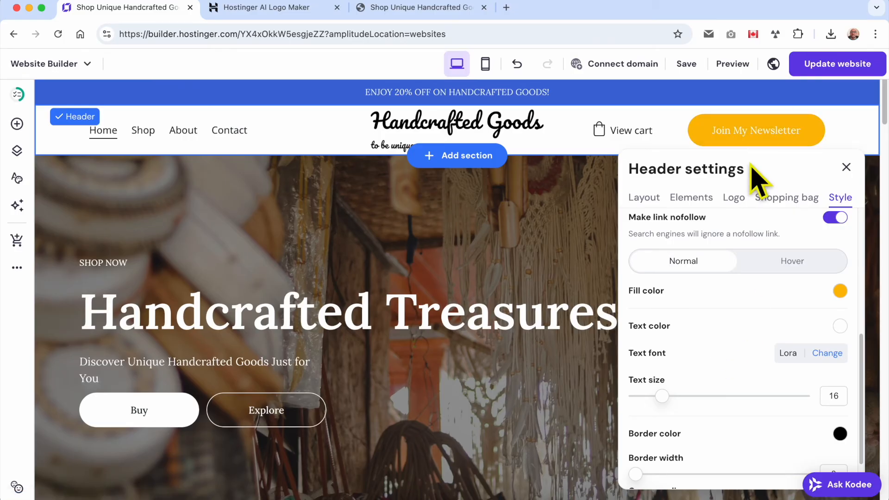
Step: Set the header button's text color to near-black #0d141a and its text size to 19
{"action": "scroll", "coordinate": [731, 367], "scroll_direction": "down", "scroll_amount": 1}
{"action": "scroll", "coordinate": [732, 368], "scroll_direction": "down", "scroll_amount": 3}
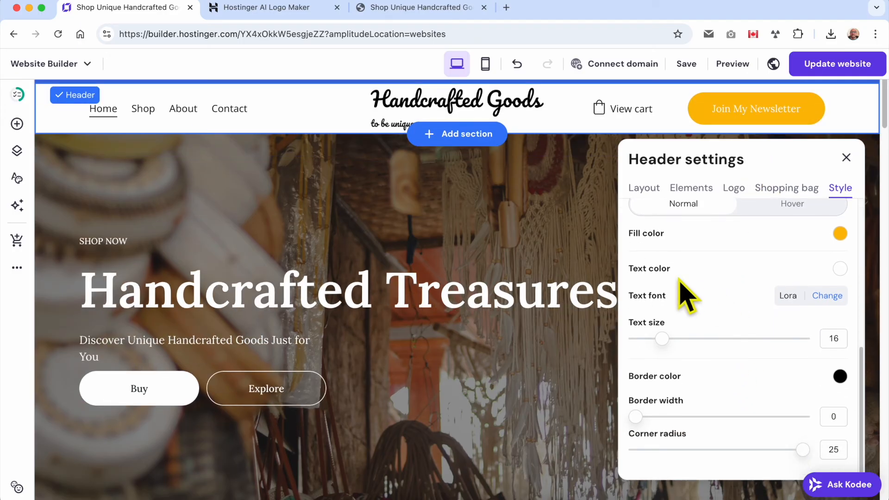
{"action": "left_click", "coordinate": [839, 268]}
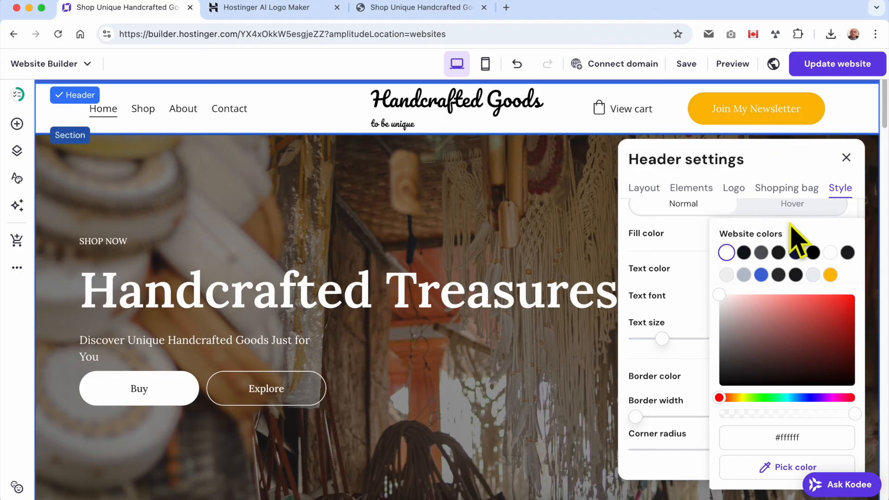
{"action": "left_click", "coordinate": [744, 252]}
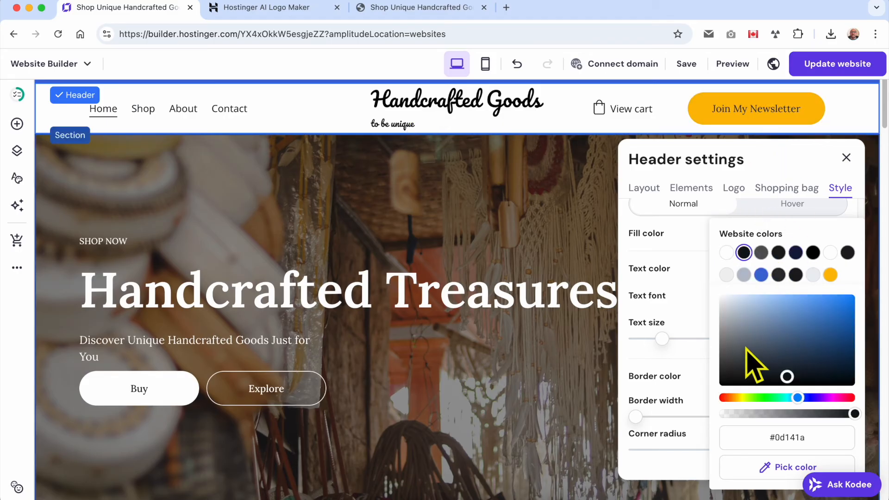
{"action": "left_click", "coordinate": [673, 315]}
{"action": "left_click_drag", "start_coordinate": [665, 335], "coordinate": [676, 335]}
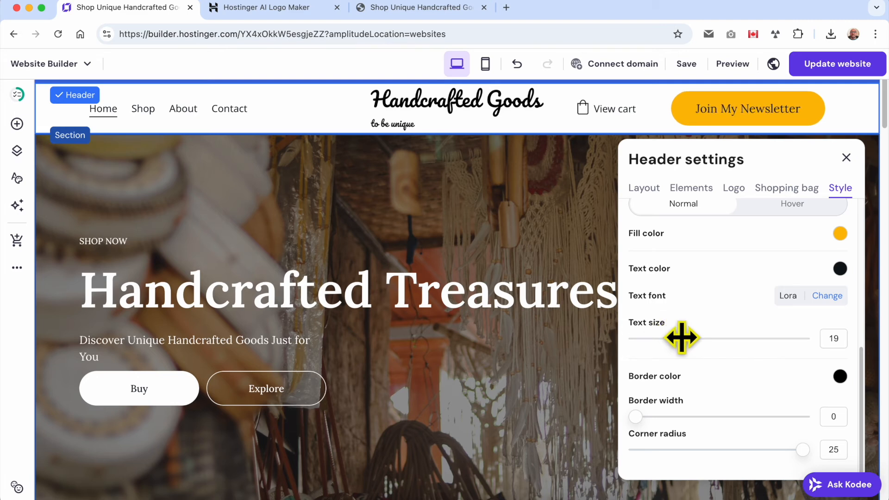
Step: Give the header button a black border of width 2 and a corner radius of 19
{"action": "left_click", "coordinate": [839, 376]}
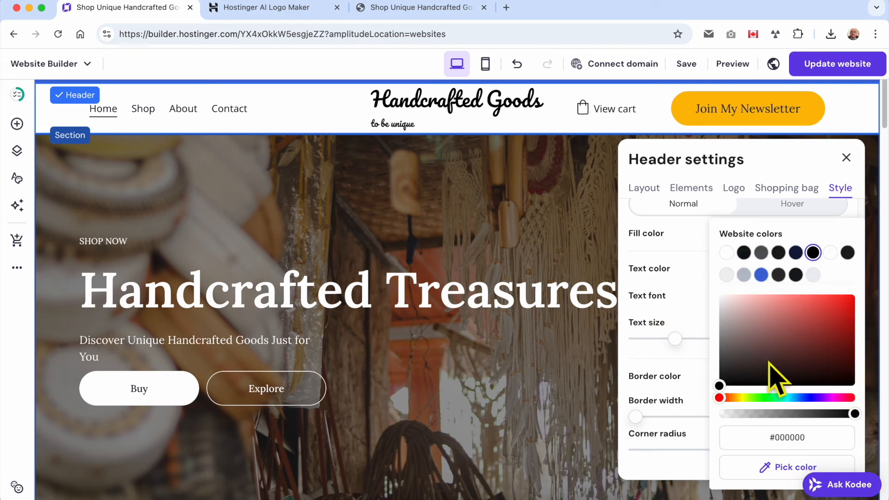
{"action": "left_click", "coordinate": [695, 366]}
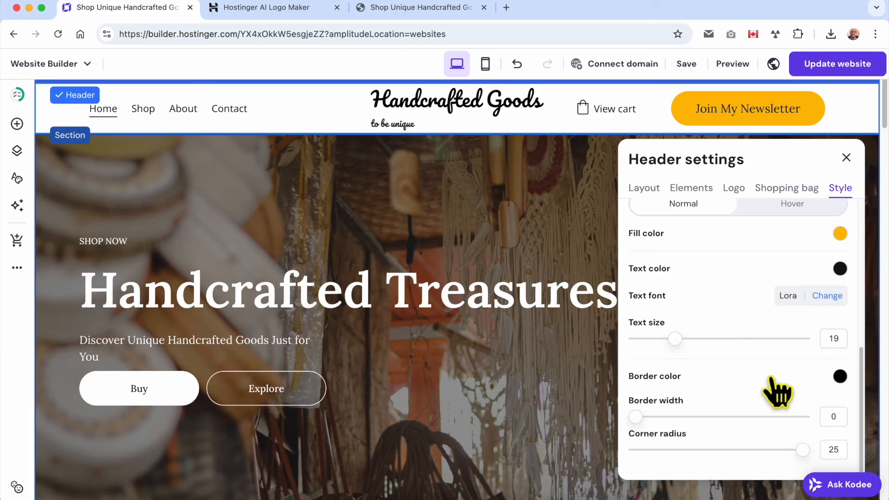
{"action": "left_click_drag", "start_coordinate": [644, 416], "coordinate": [664, 416]}
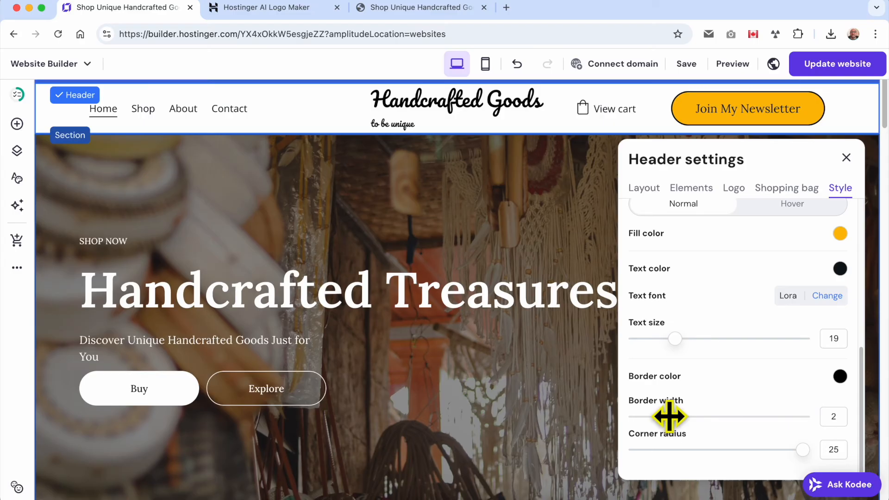
{"action": "scroll", "coordinate": [734, 394], "scroll_direction": "down", "scroll_amount": 1}
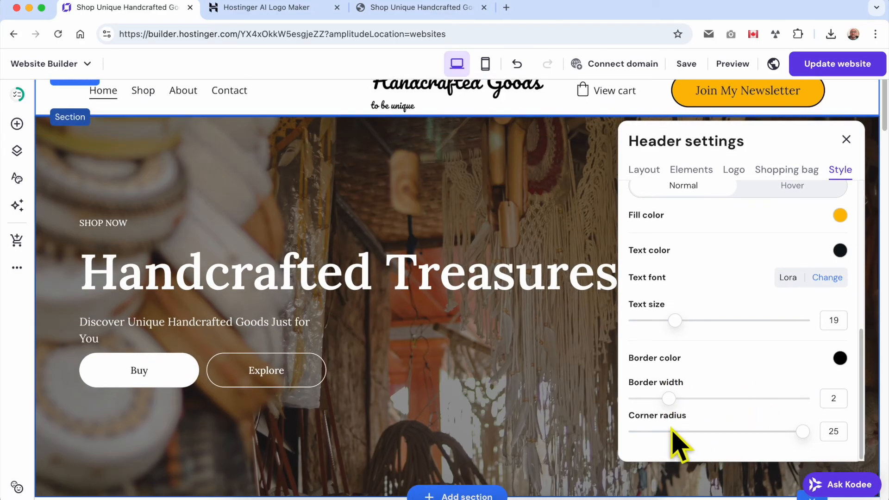
{"action": "left_click_drag", "start_coordinate": [801, 431], "coordinate": [765, 459]}
{"action": "scroll", "coordinate": [586, 388], "scroll_direction": "up", "scroll_amount": 2}
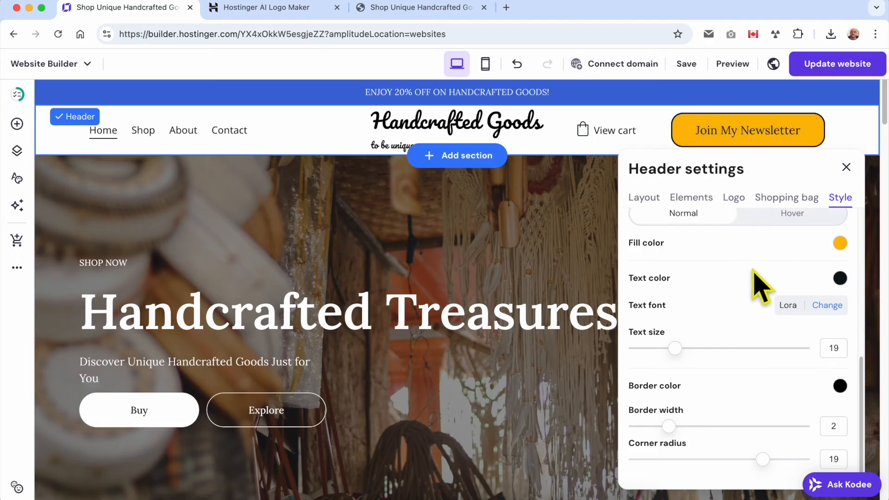
Step: Set the header button's hover fill color to yellow #ffce1b, keeping the nofollow option switched on
{"action": "scroll", "coordinate": [763, 402], "scroll_direction": "down", "scroll_amount": 1}
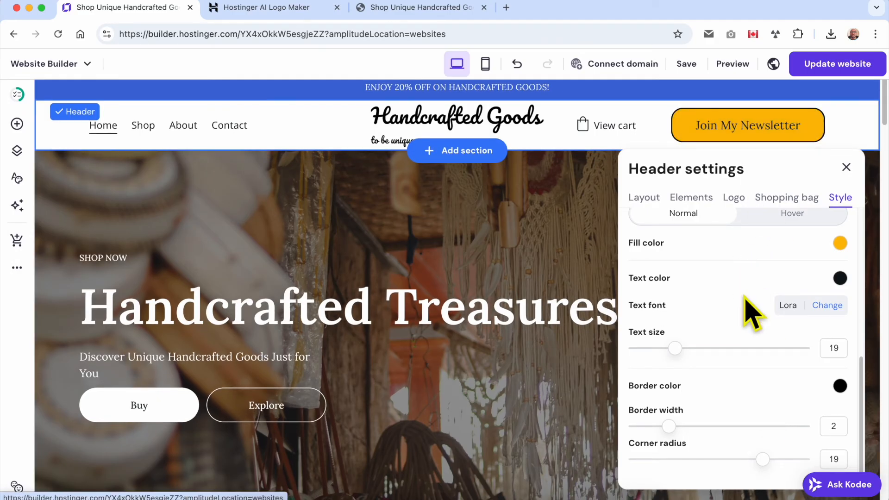
{"action": "scroll", "coordinate": [750, 324], "scroll_direction": "down", "scroll_amount": 3}
{"action": "scroll", "coordinate": [582, 341], "scroll_direction": "up", "scroll_amount": 3}
{"action": "scroll", "coordinate": [725, 305], "scroll_direction": "up", "scroll_amount": 2}
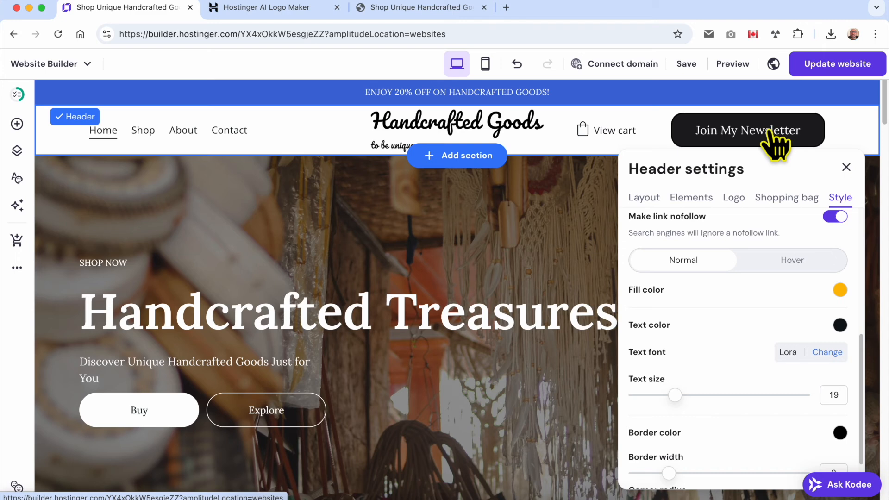
{"action": "left_click", "coordinate": [788, 263]}
{"action": "scroll", "coordinate": [789, 263], "scroll_direction": "up", "scroll_amount": 2}
{"action": "left_click", "coordinate": [795, 361]}
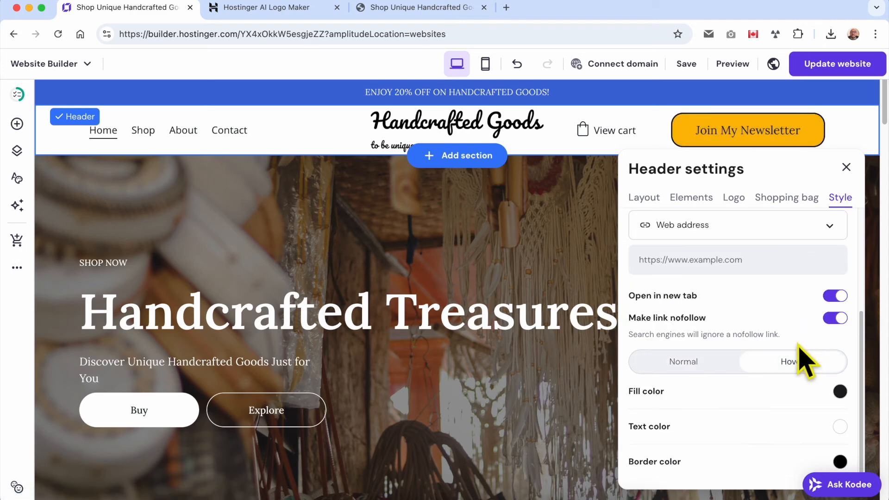
{"action": "left_click", "coordinate": [840, 391]}
{"action": "left_click_drag", "start_coordinate": [747, 316], "coordinate": [734, 318]}
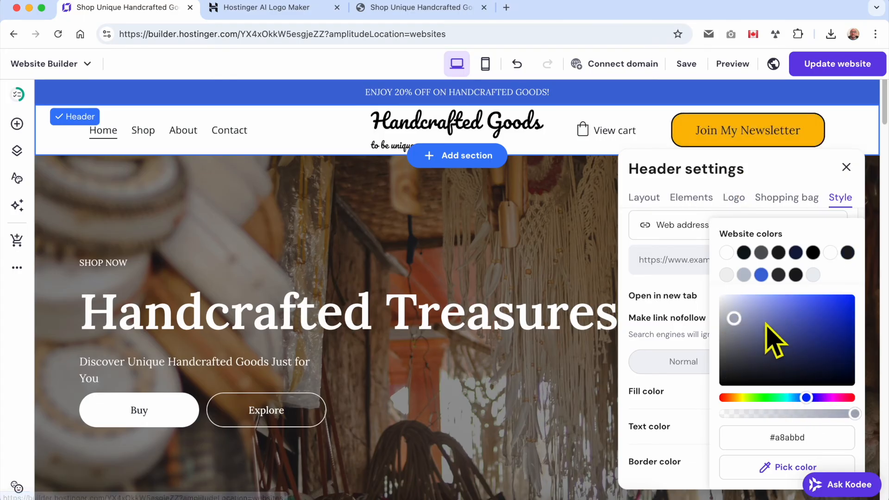
{"action": "left_click", "coordinate": [745, 397]}
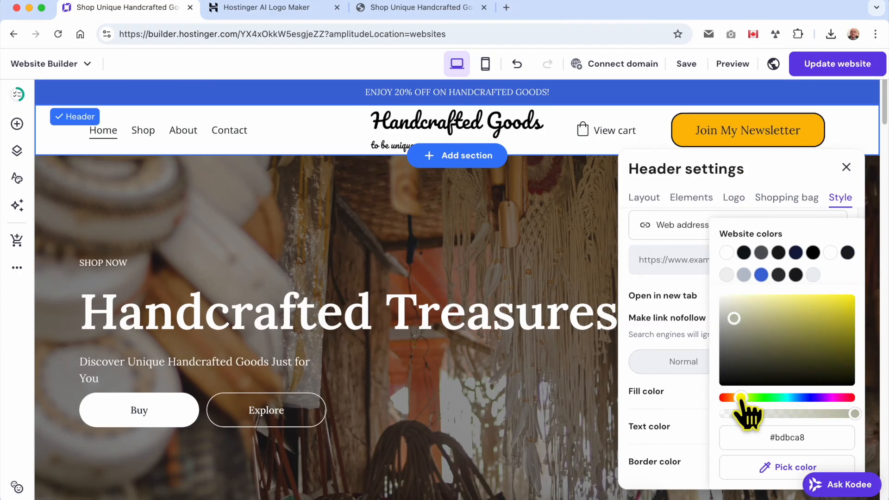
{"action": "left_click_drag", "start_coordinate": [740, 397], "coordinate": [736, 397]}
{"action": "left_click", "coordinate": [834, 295]}
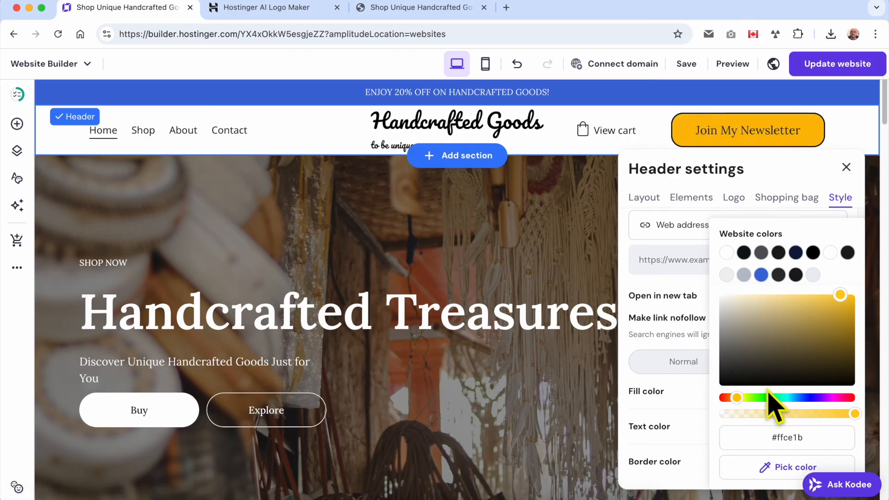
{"action": "left_click", "coordinate": [693, 352]}
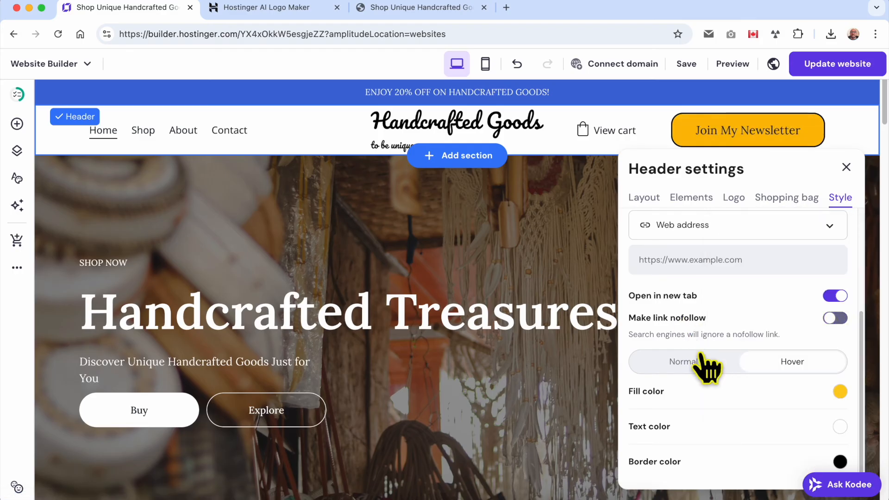
{"action": "left_click", "coordinate": [838, 318]}
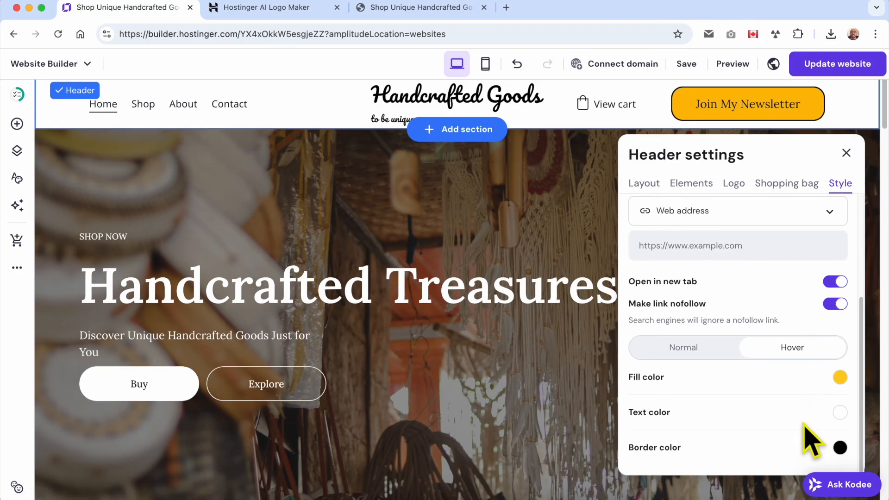
Step: Set the header button's hover text color to black #000000 and close the header settings
{"action": "left_click", "coordinate": [840, 412]}
{"action": "left_click_drag", "start_coordinate": [790, 373], "coordinate": [714, 420]}
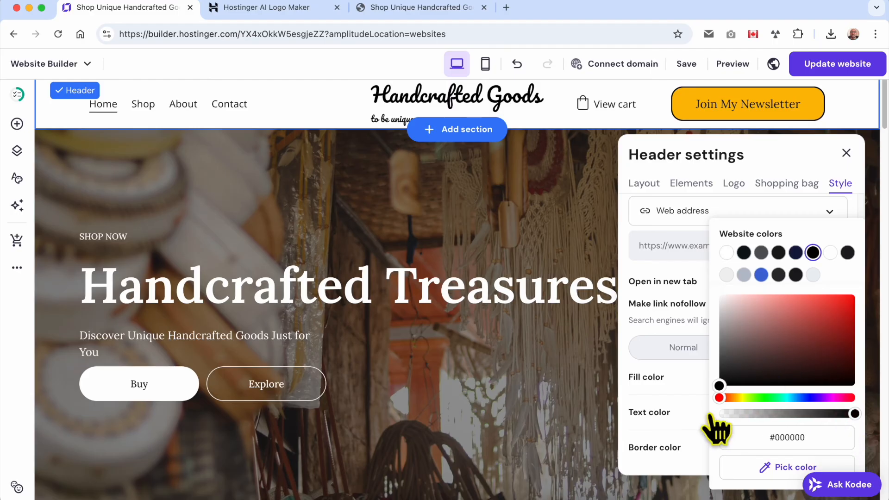
{"action": "left_click", "coordinate": [684, 394]}
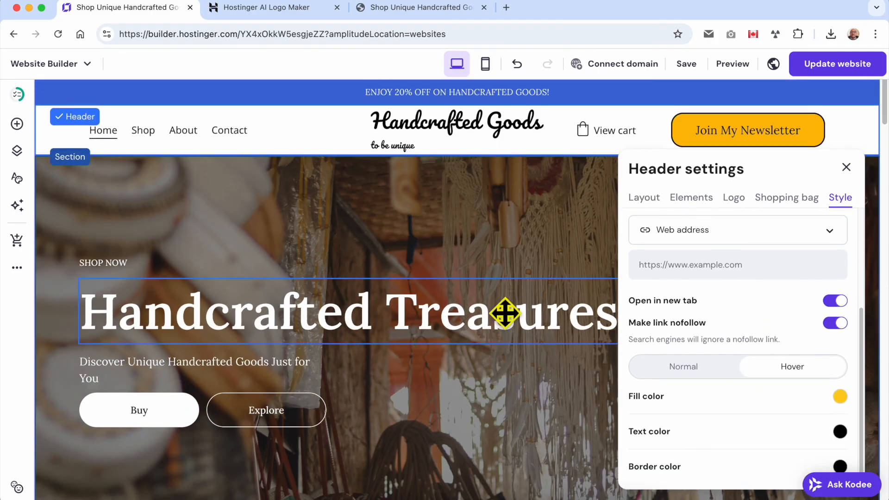
{"action": "left_click", "coordinate": [846, 167]}
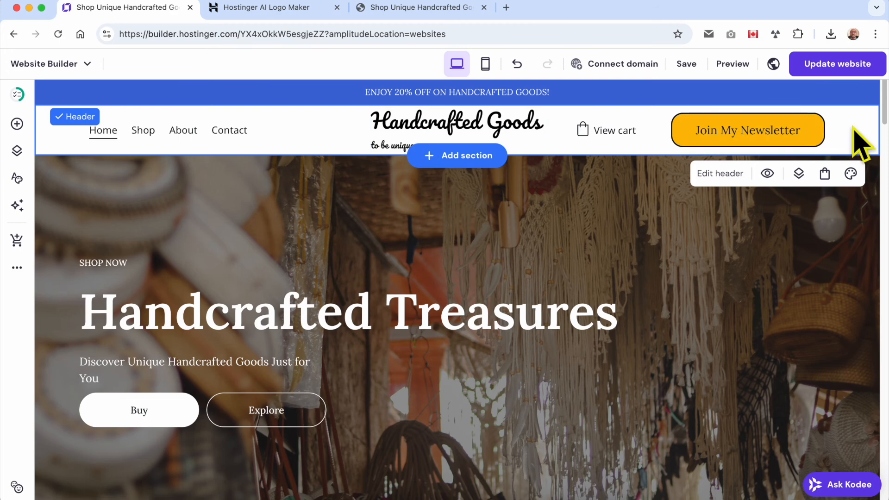
Step: Change the color of the promotional banner text above the header to the near-black website color #1a1a1c
{"action": "left_click", "coordinate": [165, 85]}
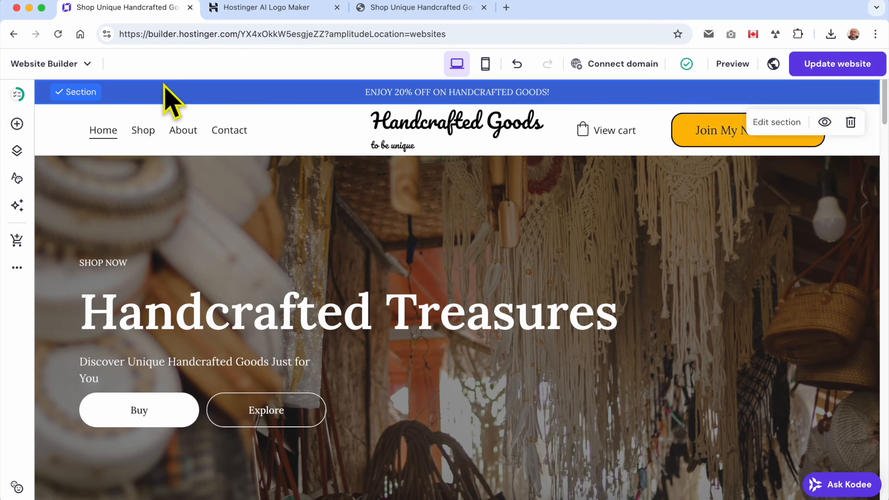
{"action": "double_click", "coordinate": [352, 95]}
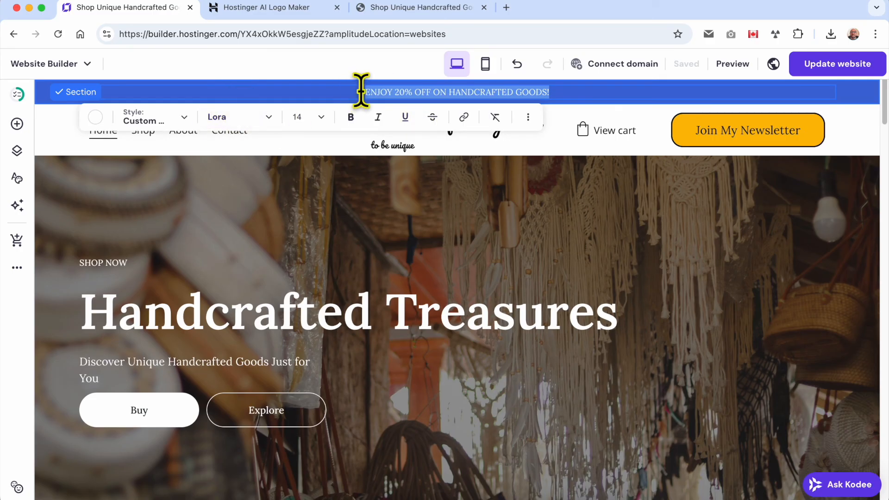
{"action": "left_click", "coordinate": [95, 116]}
{"action": "left_click", "coordinate": [130, 230]}
{"action": "left_click_drag", "start_coordinate": [134, 230], "coordinate": [172, 216]}
{"action": "left_click", "coordinate": [167, 189]}
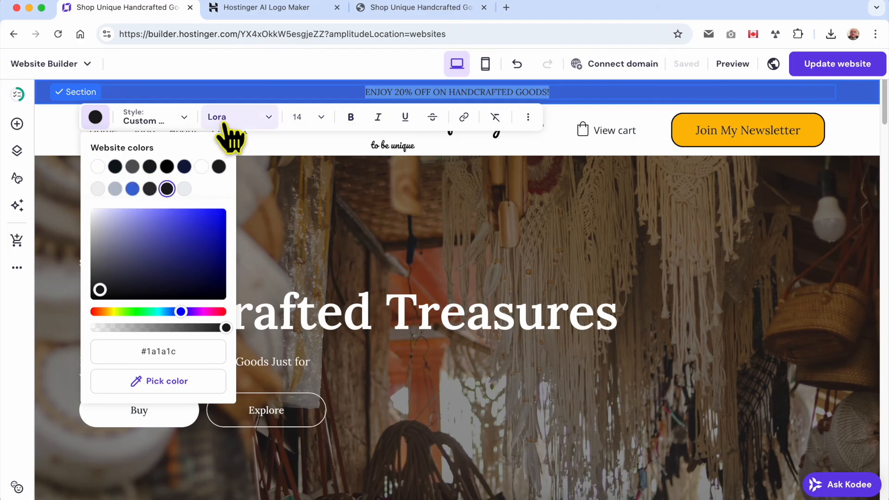
Step: Try the Heading 2 style on the banner text, and settle on Paragraph 1
{"action": "left_click", "coordinate": [169, 120]}
{"action": "left_click", "coordinate": [153, 185]}
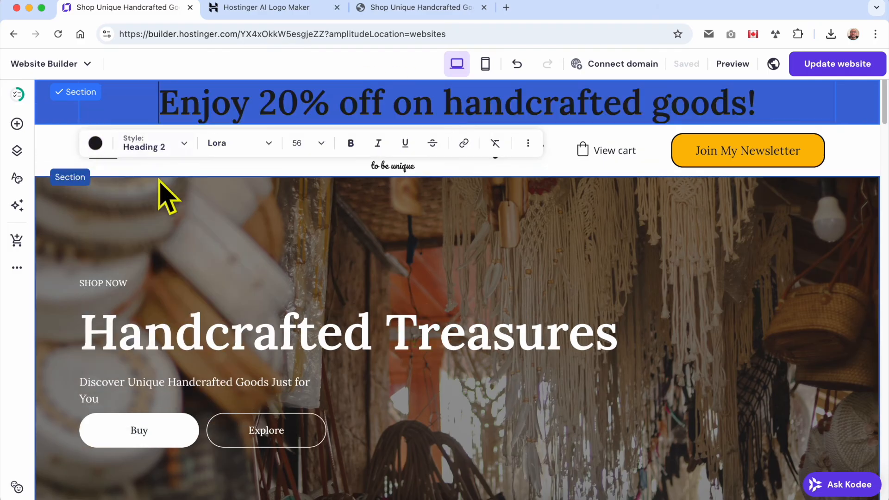
{"action": "left_click", "coordinate": [181, 145]}
{"action": "left_click", "coordinate": [158, 309]}
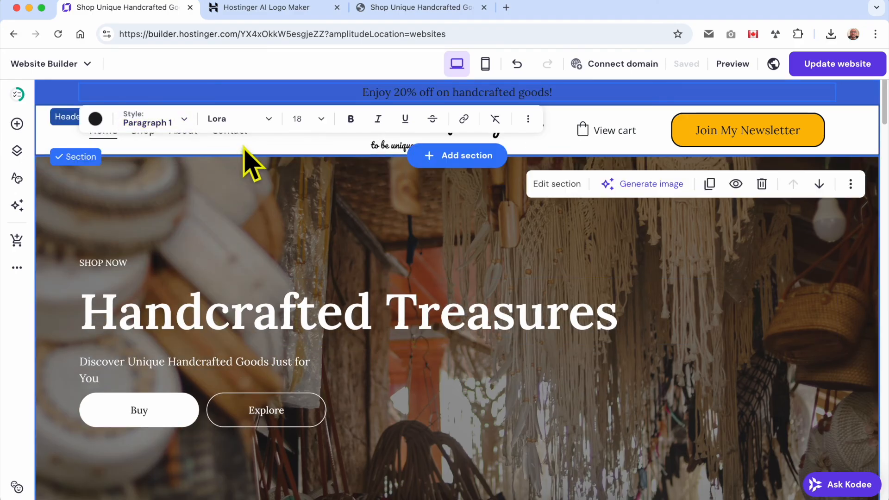
{"action": "left_click", "coordinate": [213, 121]}
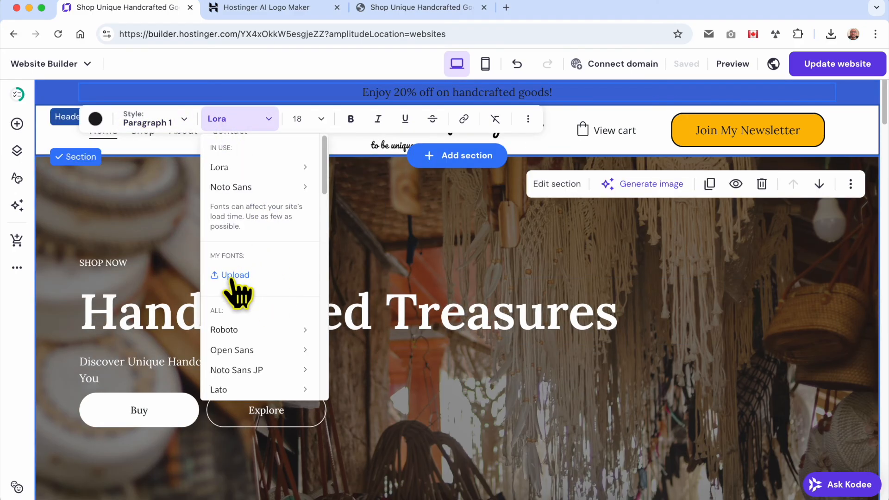
{"action": "left_click", "coordinate": [319, 119]}
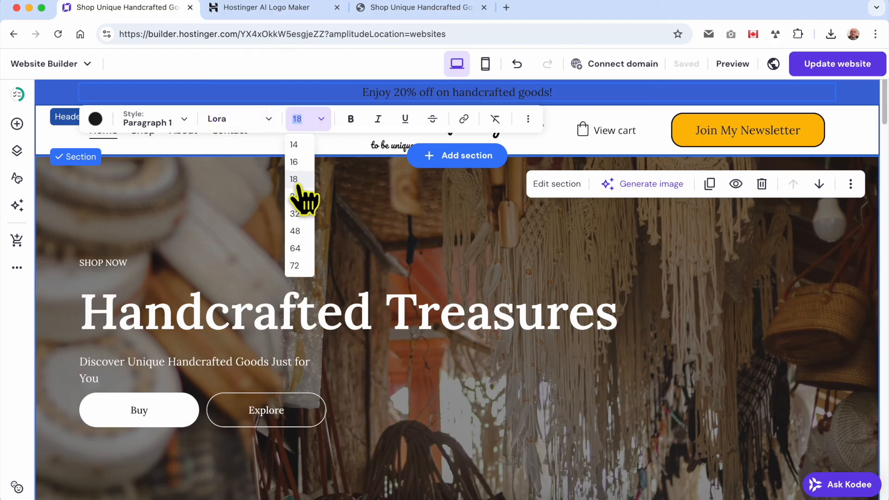
{"action": "left_click", "coordinate": [351, 121]}
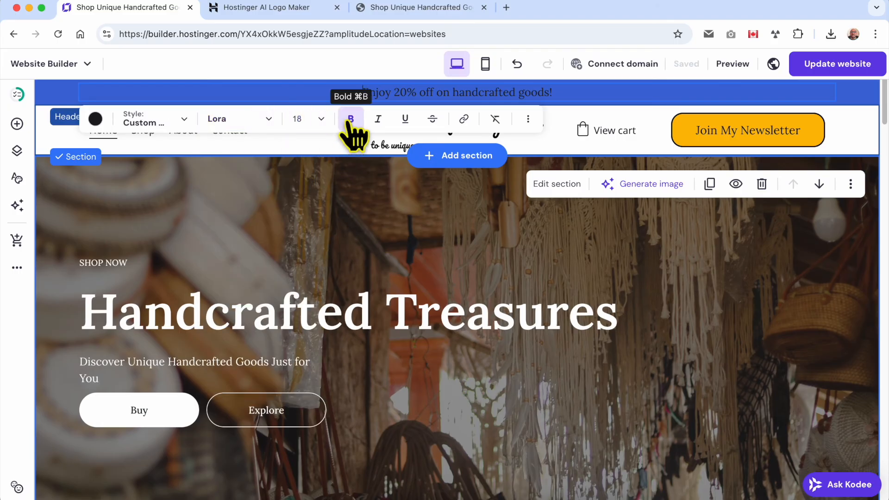
Step: Make only the words "20% off" bold in the promotional banner text
{"action": "triple_click", "coordinate": [388, 93]}
{"action": "left_click", "coordinate": [416, 94]}
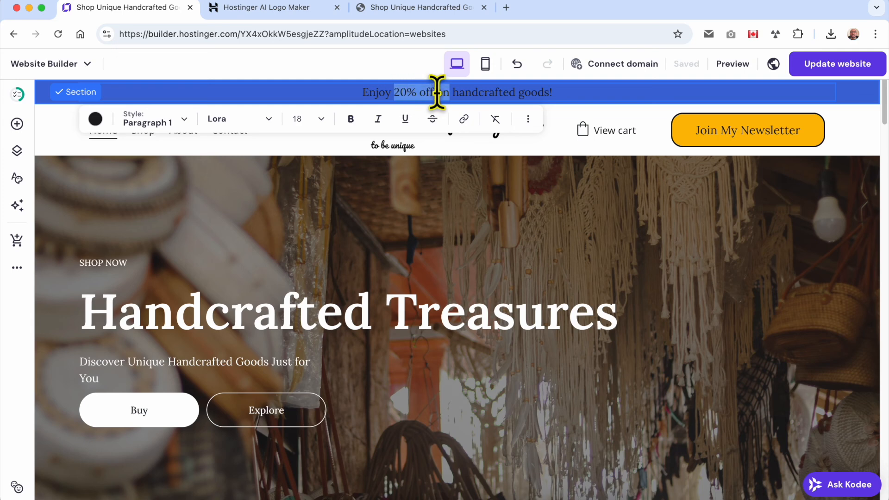
{"action": "left_click_drag", "start_coordinate": [398, 93], "coordinate": [433, 93]}
{"action": "left_click", "coordinate": [351, 119]}
{"action": "left_click", "coordinate": [380, 119]}
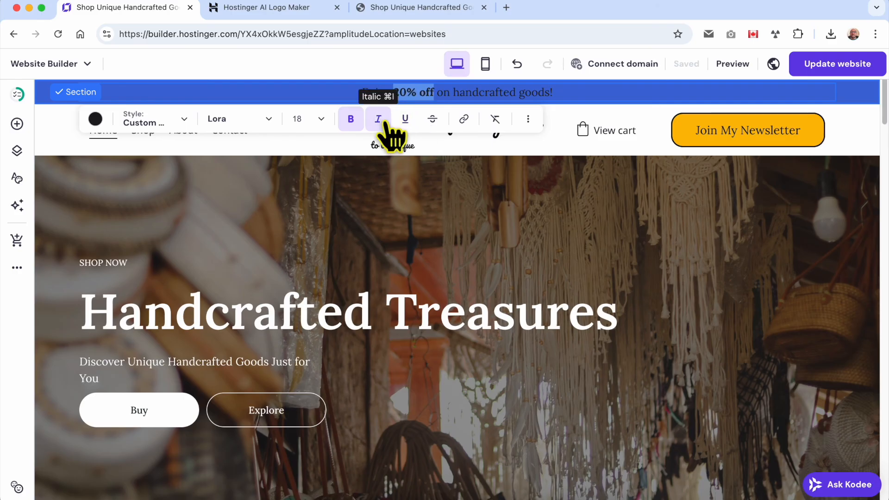
Step: Open the link settings for "20% off", dismiss them without adding a link, and select the whole banner text
{"action": "left_click", "coordinate": [463, 120]}
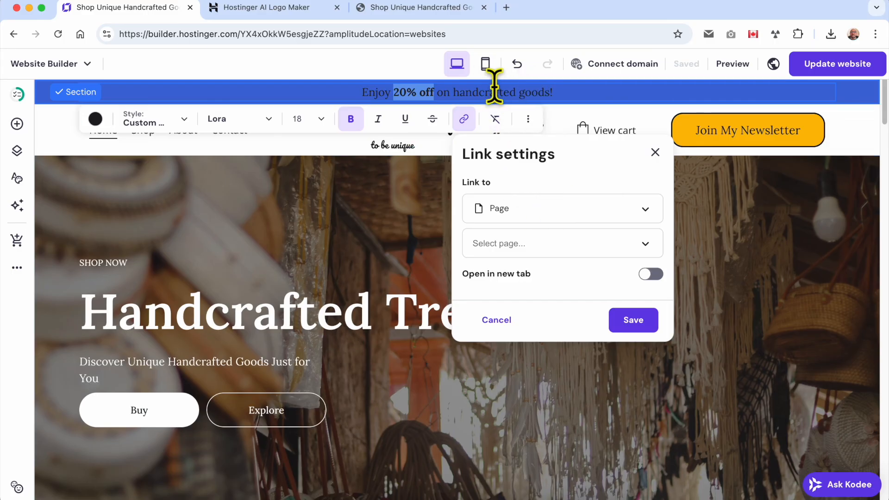
{"action": "left_click", "coordinate": [39, 89]}
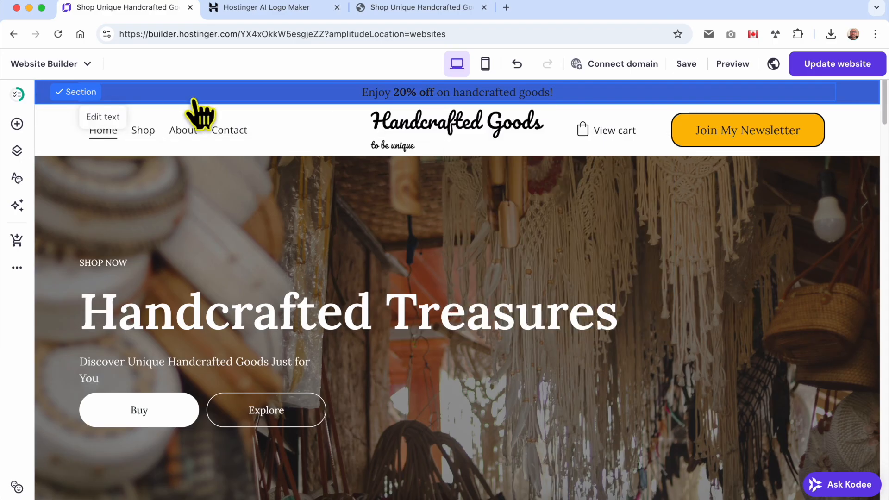
{"action": "double_click", "coordinate": [348, 94]}
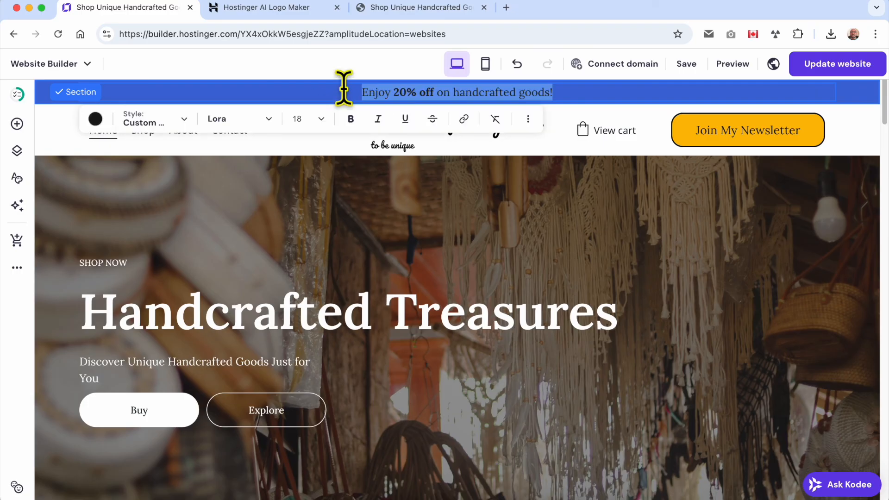
Step: Try hiding the promotional banner section on desktop, and make it visible again
{"action": "left_click", "coordinate": [40, 91]}
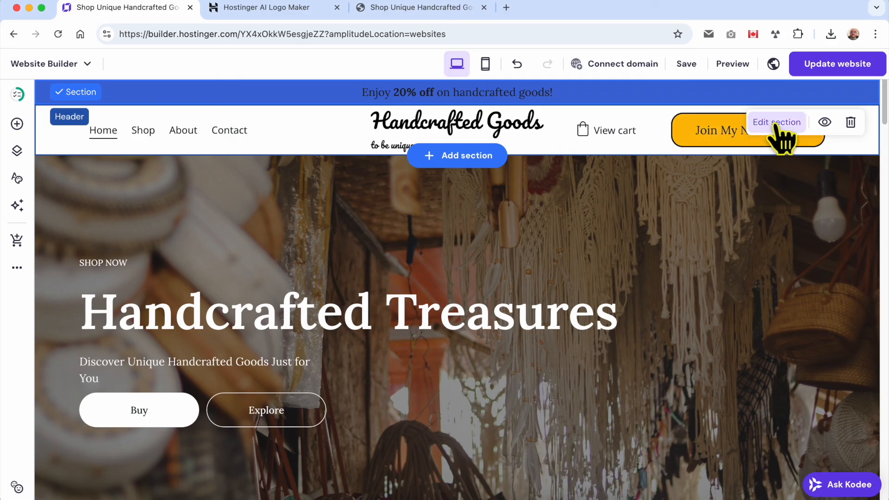
{"action": "left_click", "coordinate": [825, 122]}
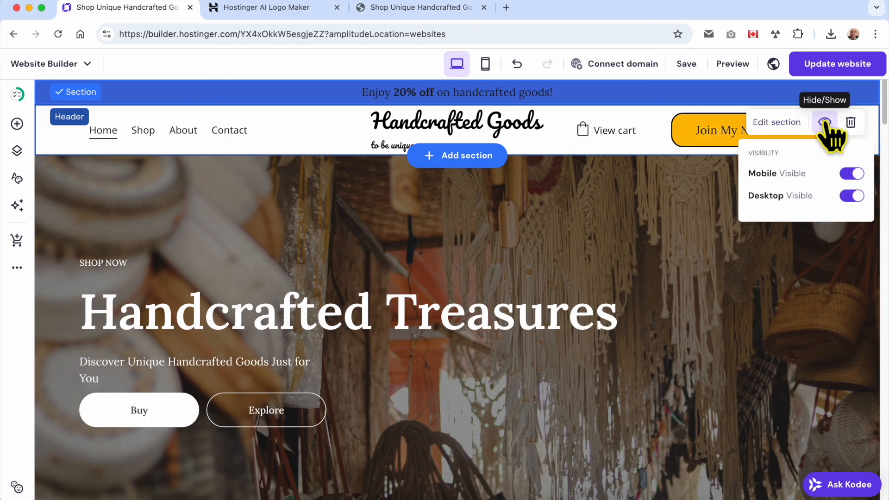
{"action": "left_click", "coordinate": [852, 174]}
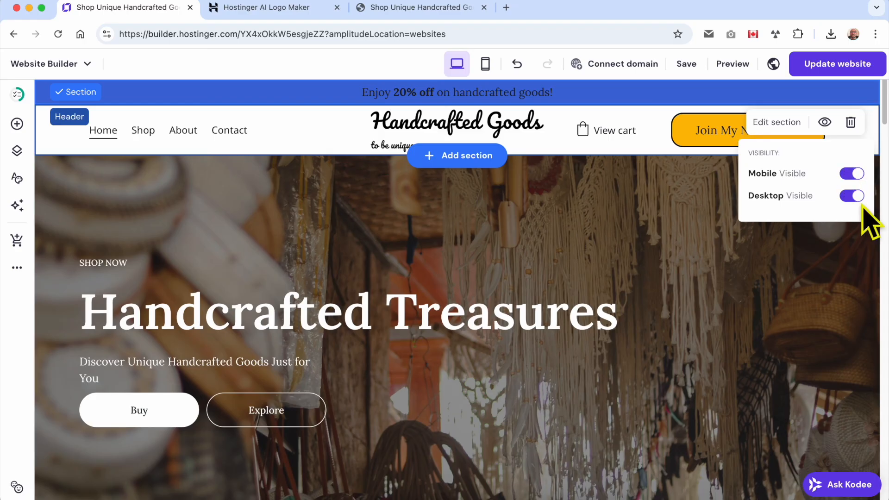
{"action": "left_click", "coordinate": [854, 196]}
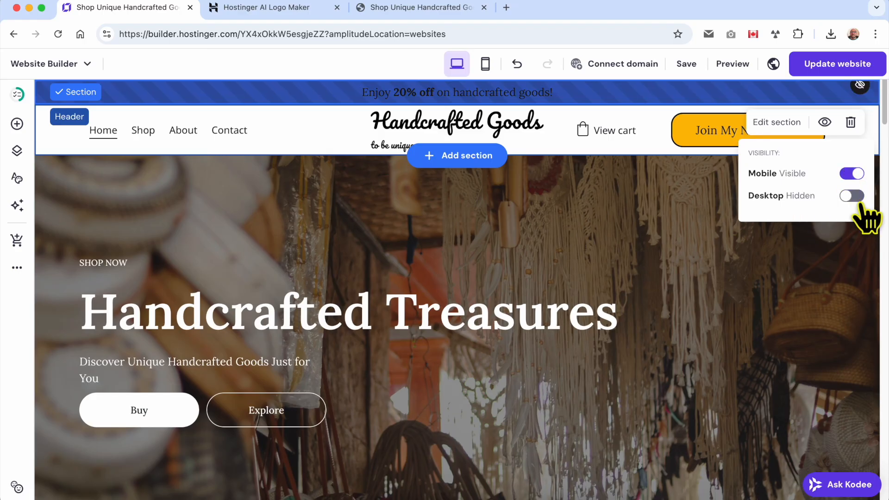
{"action": "left_click", "coordinate": [855, 197]}
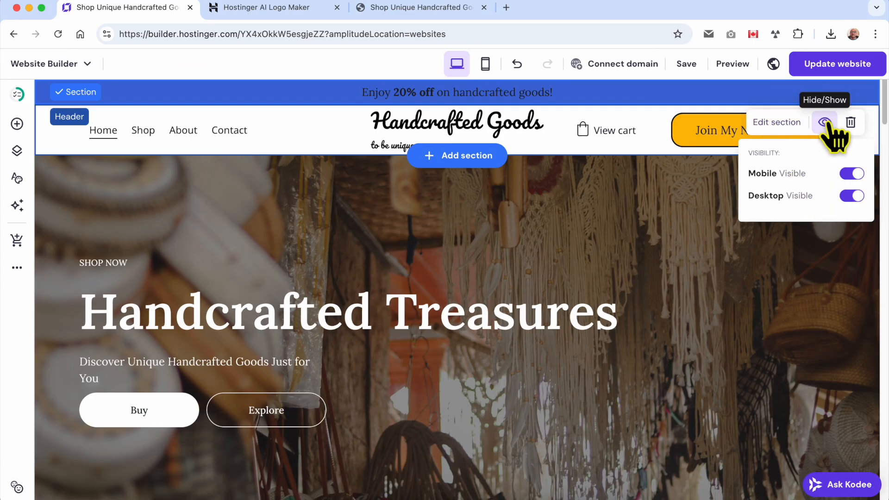
Step: Set the promotional banner section's background to the solid yellow color #ffe500
{"action": "left_click", "coordinate": [770, 125]}
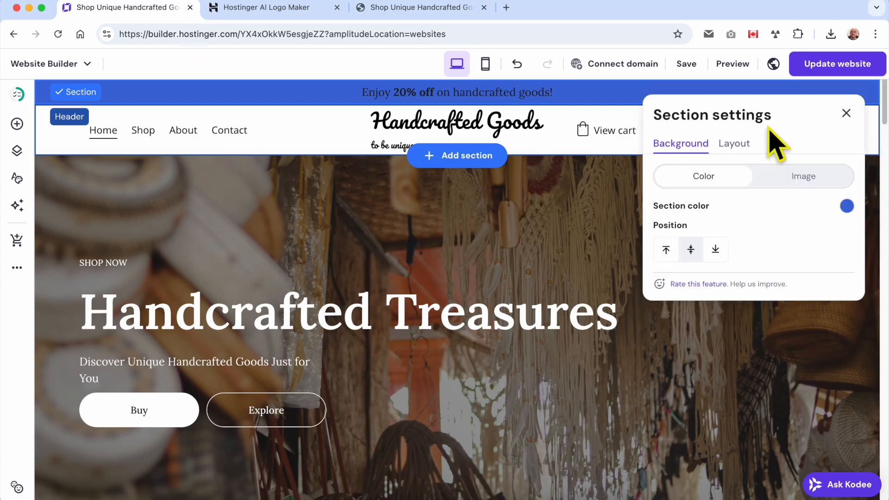
{"action": "left_click", "coordinate": [848, 206]}
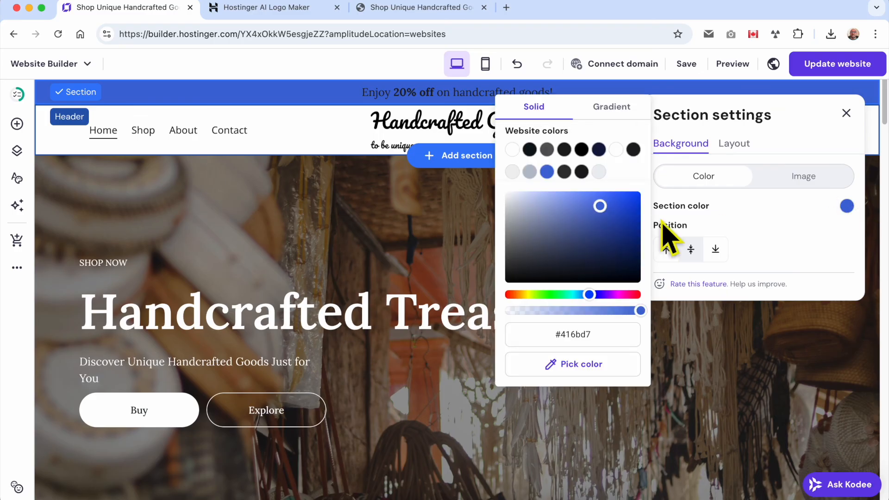
{"action": "left_click", "coordinate": [530, 172]}
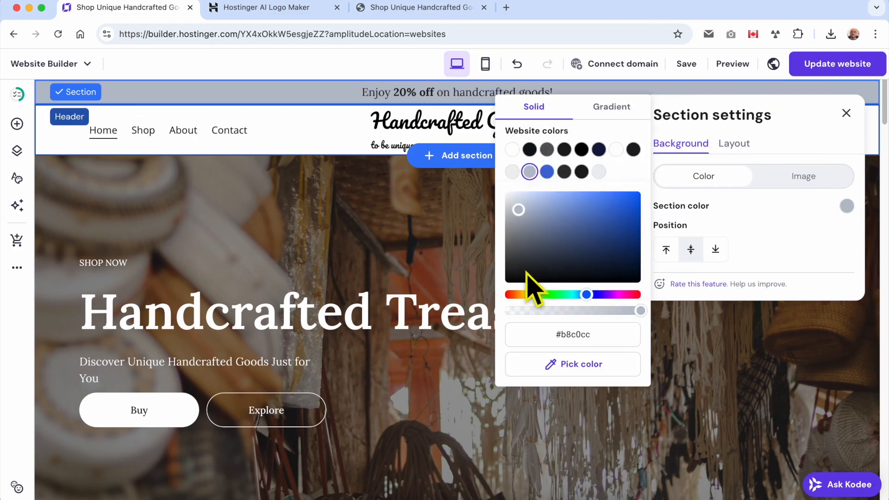
{"action": "left_click", "coordinate": [526, 294]}
{"action": "left_click_drag", "start_coordinate": [591, 235], "coordinate": [662, 185]}
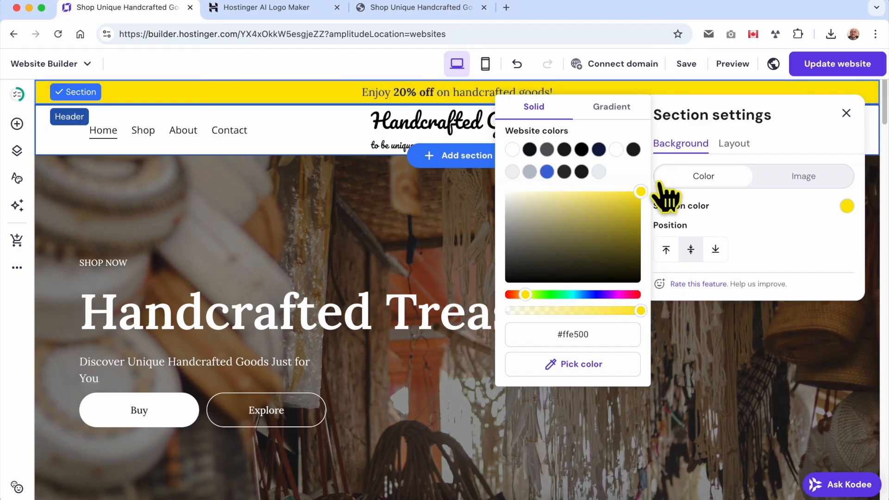
{"action": "left_click", "coordinate": [815, 159]}
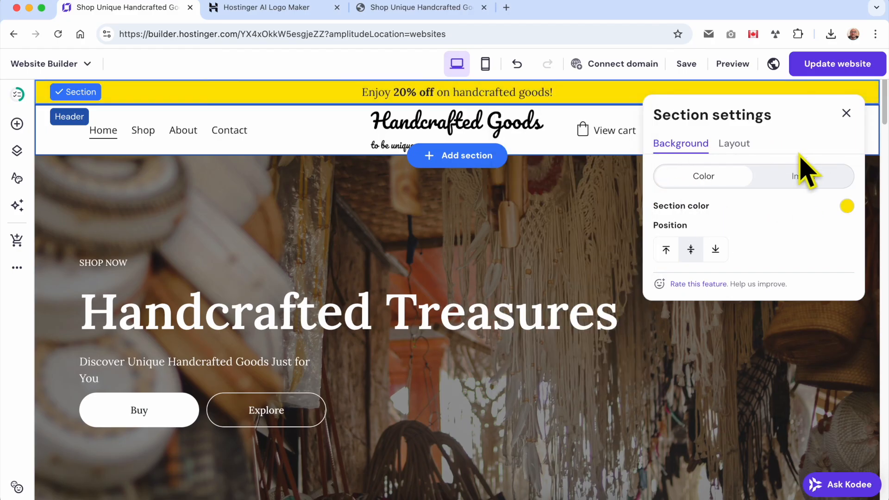
Step: Try an image background for the banner section, switch back to the color background, and try lowering the section's height
{"action": "left_click", "coordinate": [787, 181]}
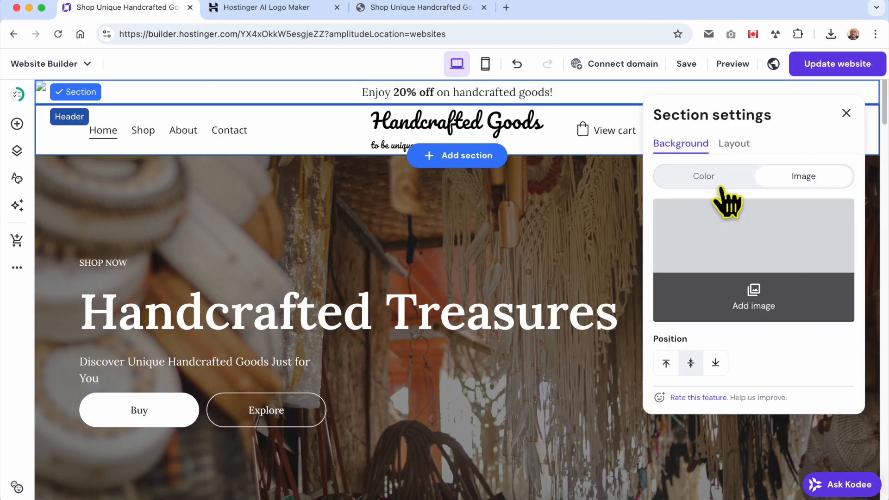
{"action": "left_click", "coordinate": [722, 185]}
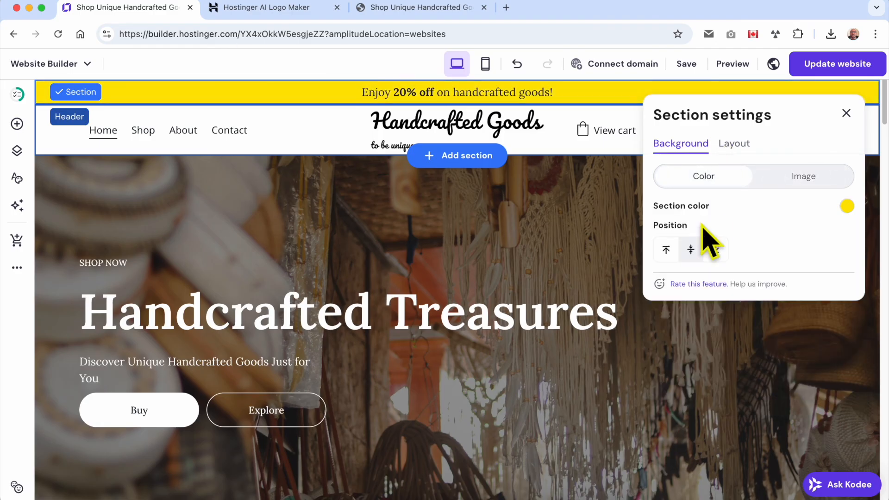
{"action": "left_click", "coordinate": [746, 144]}
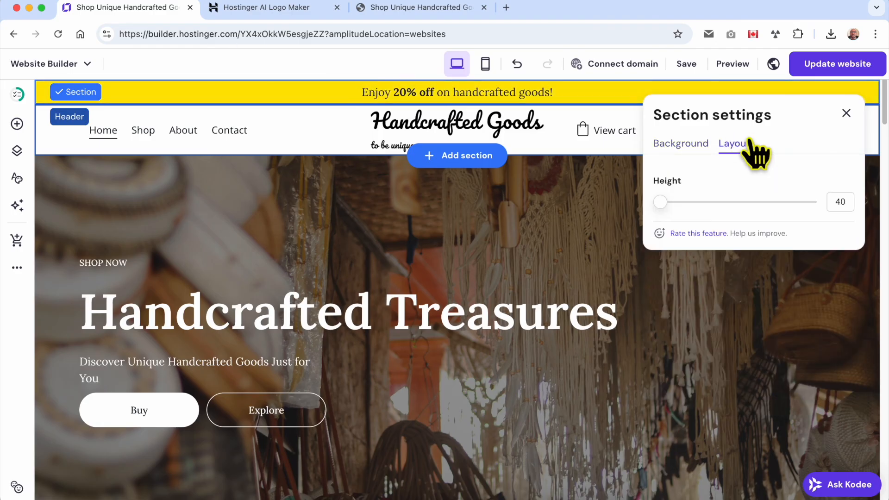
{"action": "left_click_drag", "start_coordinate": [662, 202], "coordinate": [636, 201]}
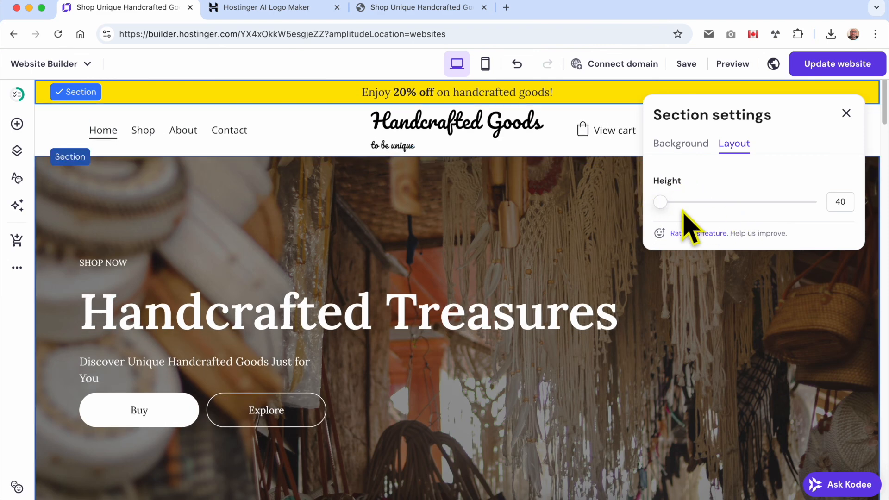
Step: Publish the website update and open the live site to check the promotional banner text
{"action": "left_click", "coordinate": [838, 65]}
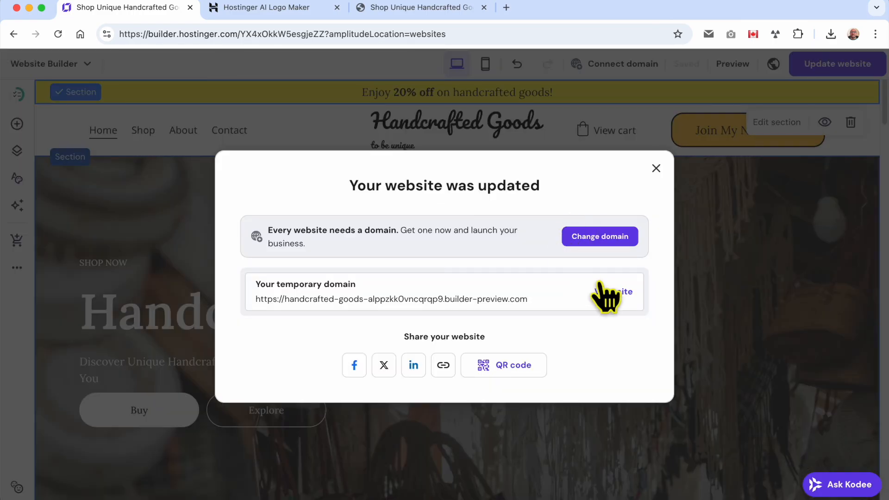
{"action": "left_click", "coordinate": [613, 297]}
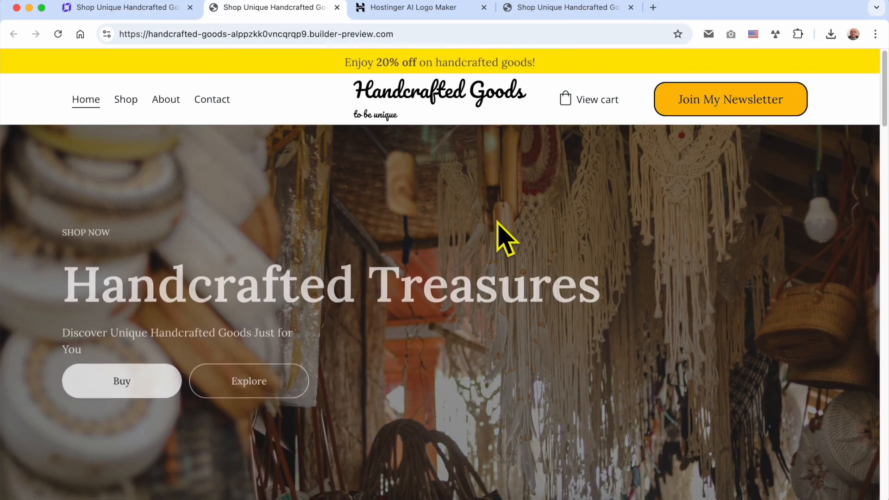
{"action": "triple_click", "coordinate": [355, 60]}
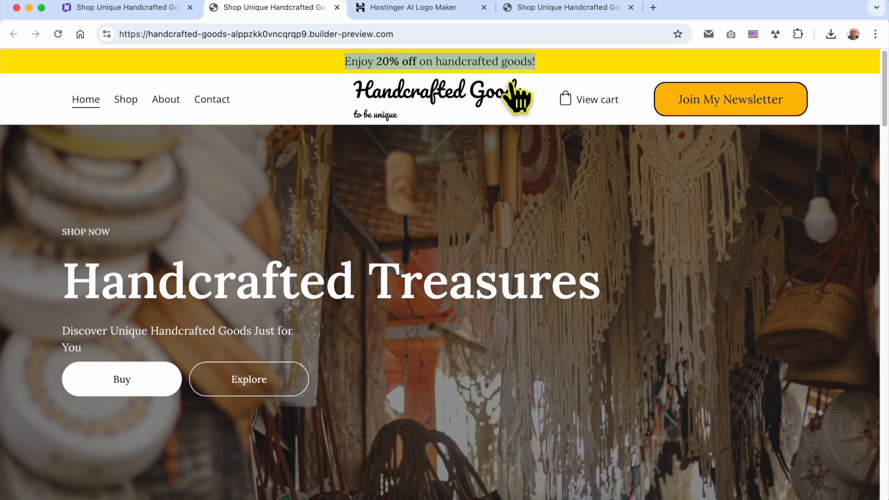